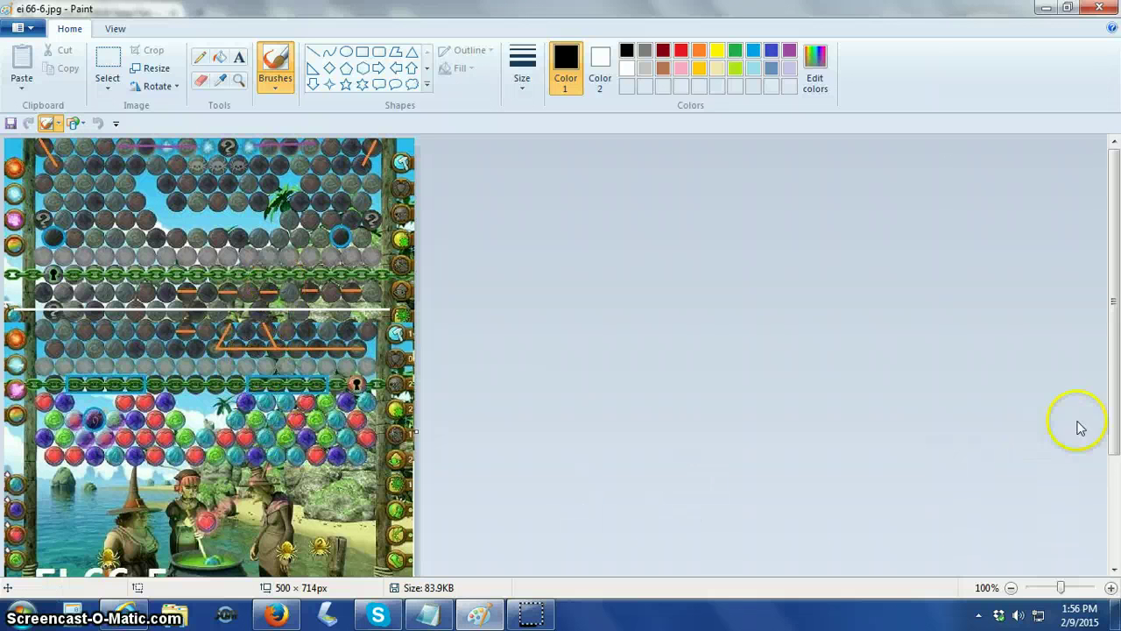
Try a rectangular selection along the left edge, then open and cancel Resize and Skew.
drag(1117, 364, 1104, 494)
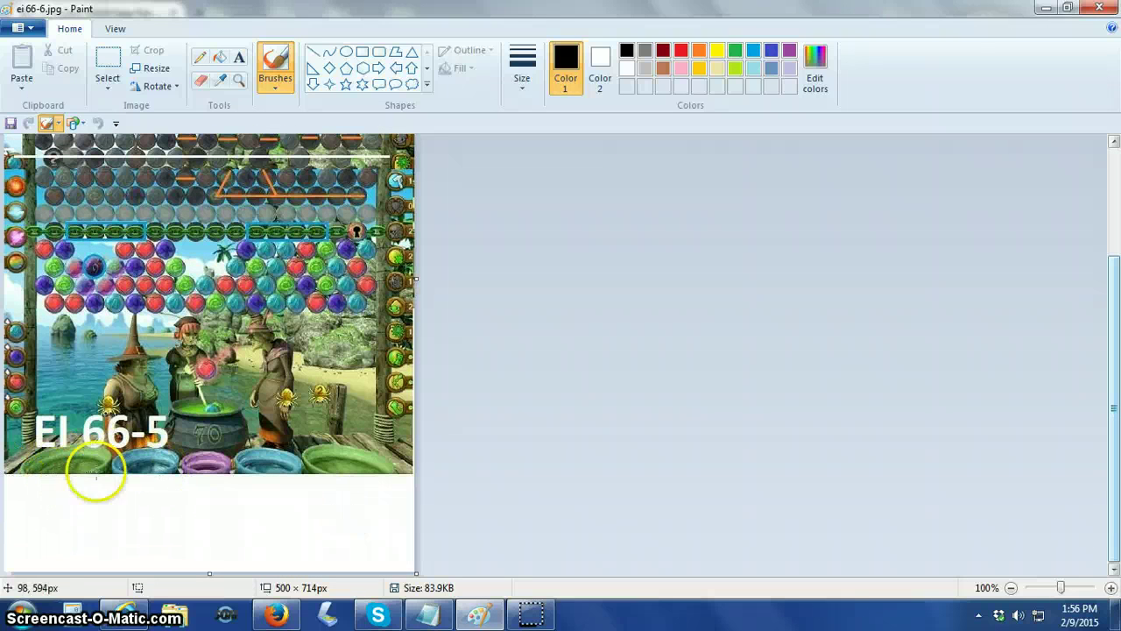
scroll(485, 445, up, 2)
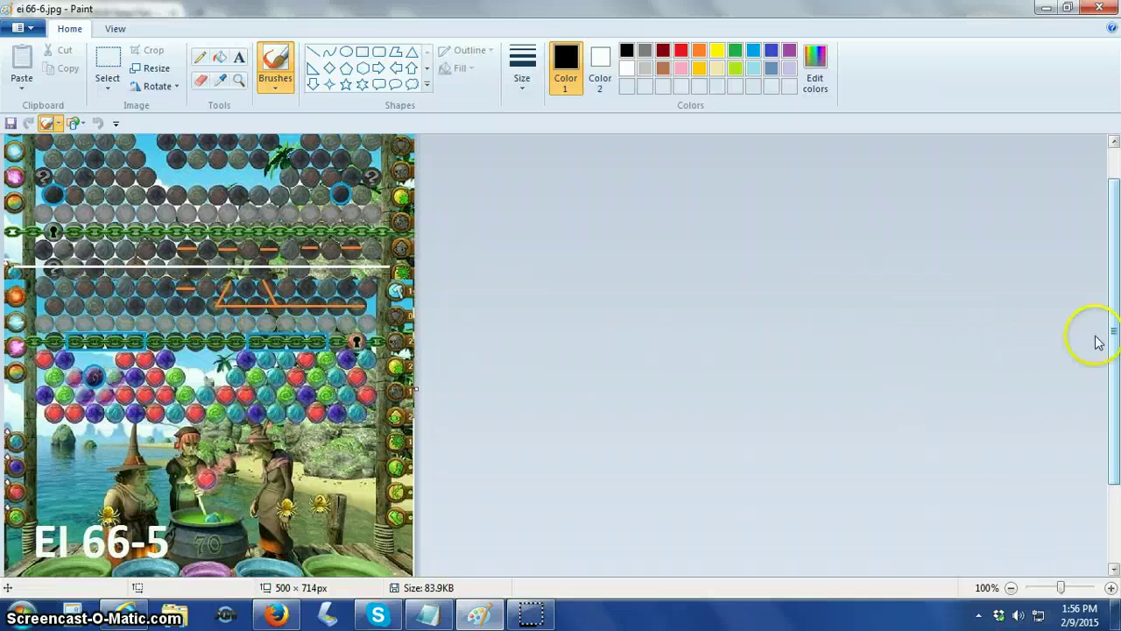
drag(1116, 331, 1114, 302)
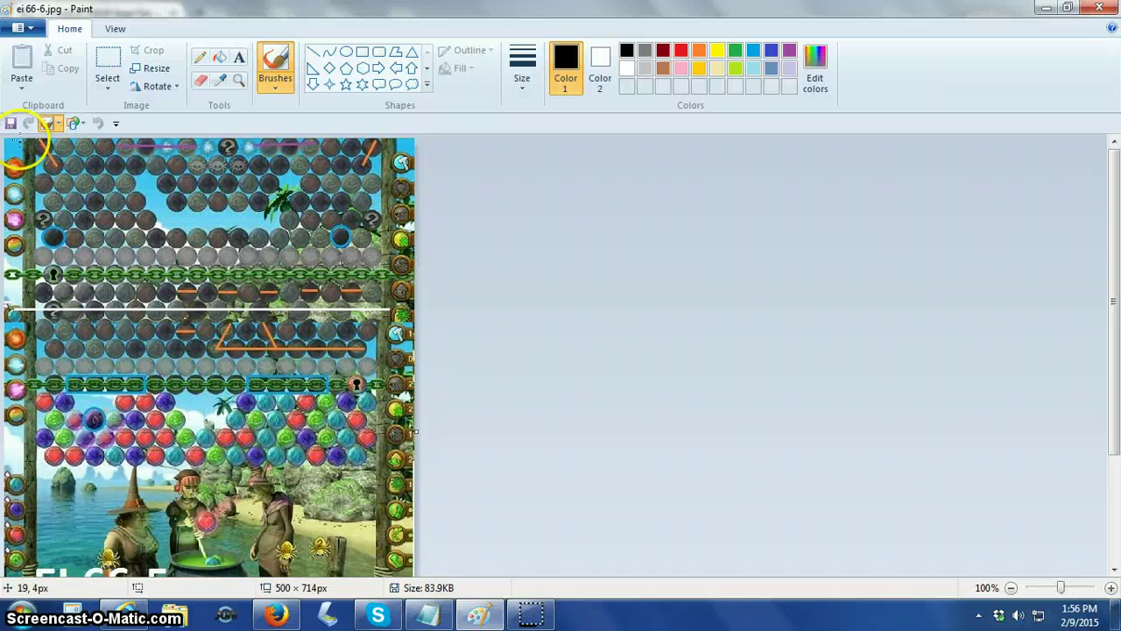
drag(21, 141, 7, 223)
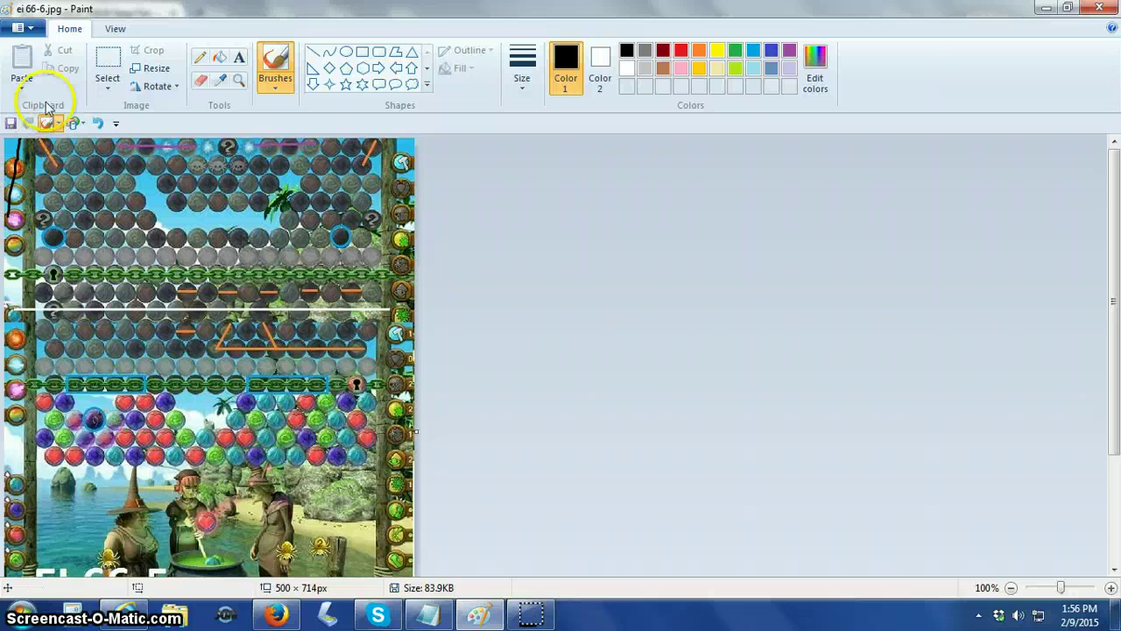
click(107, 64)
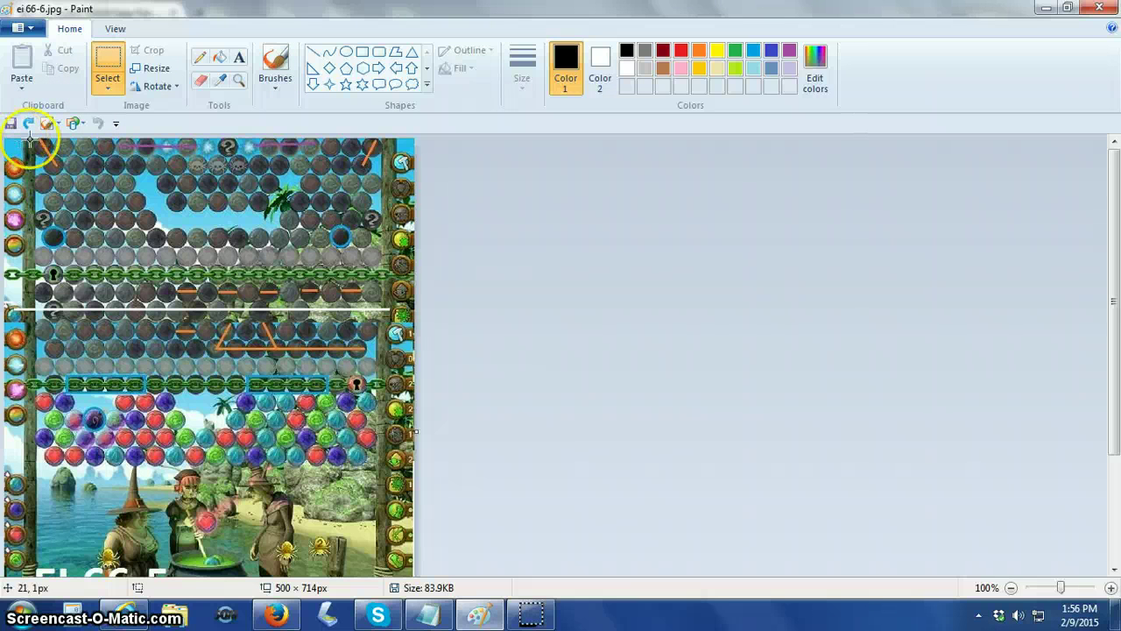
drag(31, 139, 41, 261)
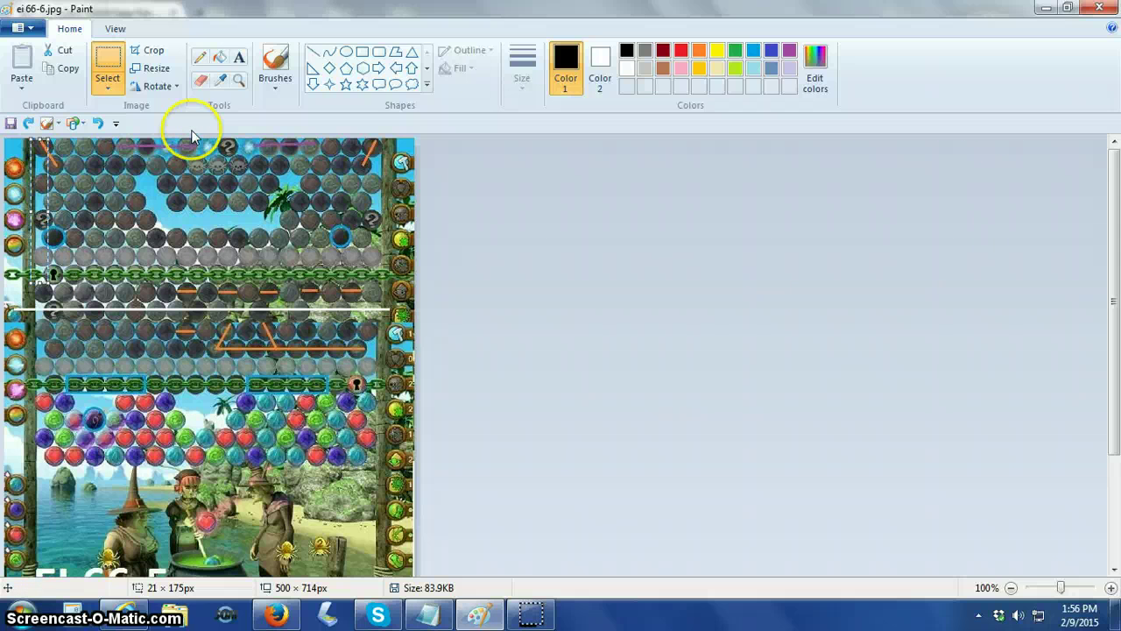
click(345, 205)
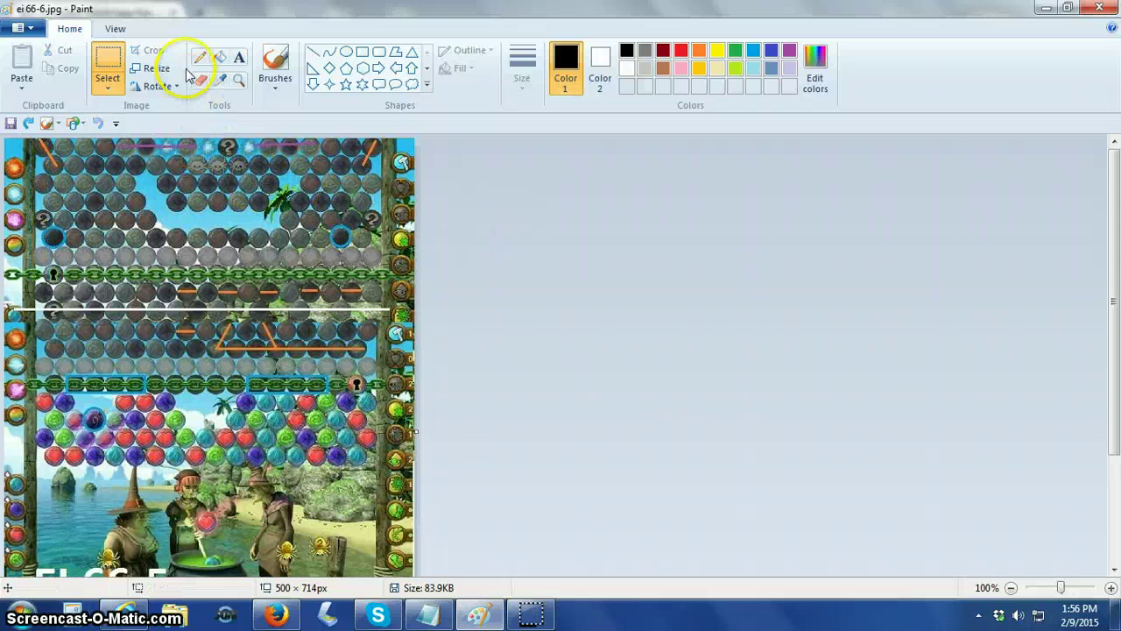
click(154, 68)
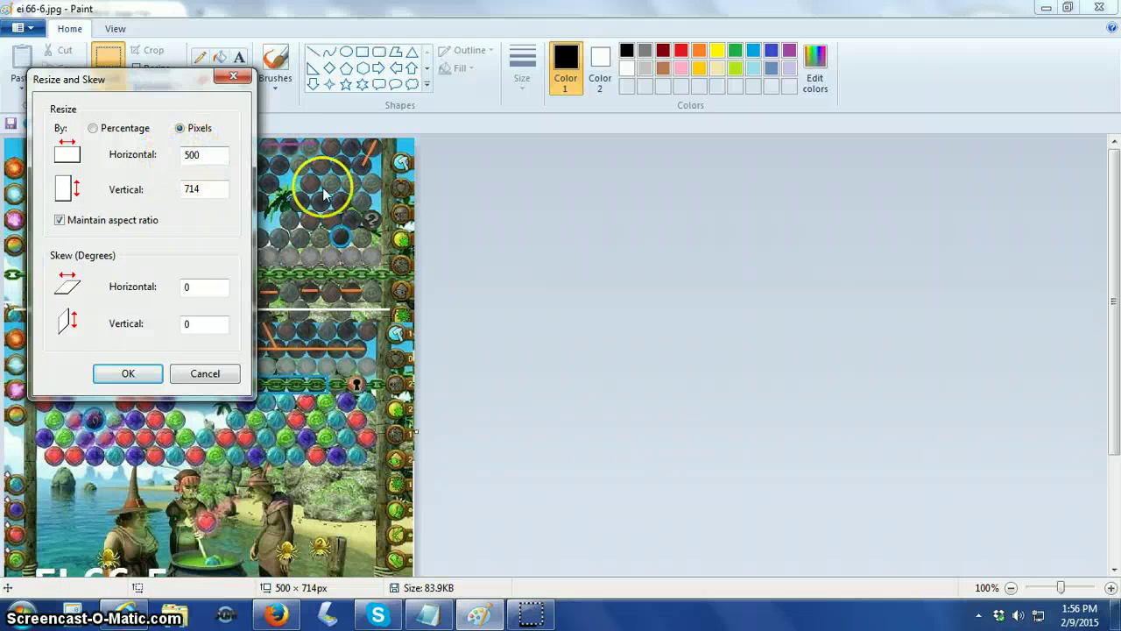
click(450, 231)
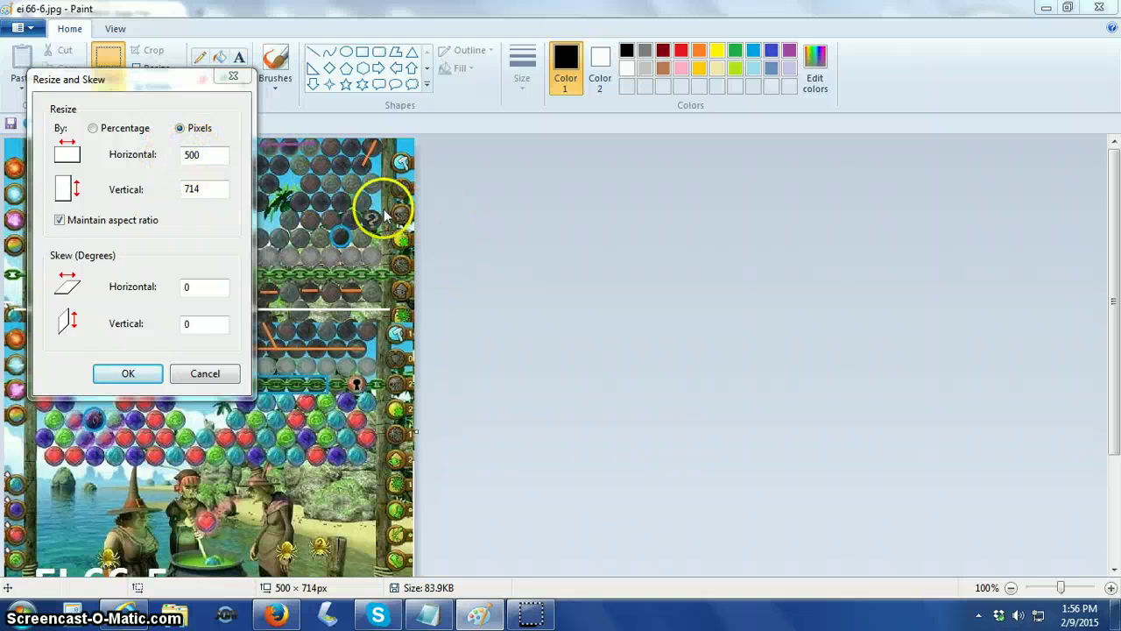
click(233, 78)
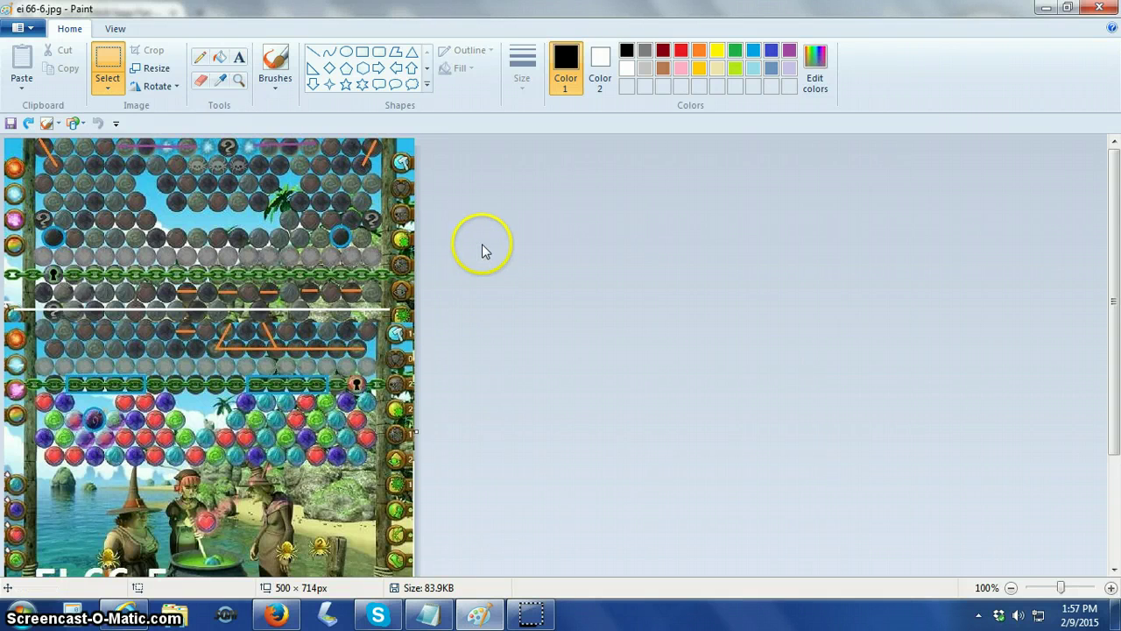
Start a text box at the EI 66-5 caption and set the font size to 36.
scroll(482, 251, down, 3)
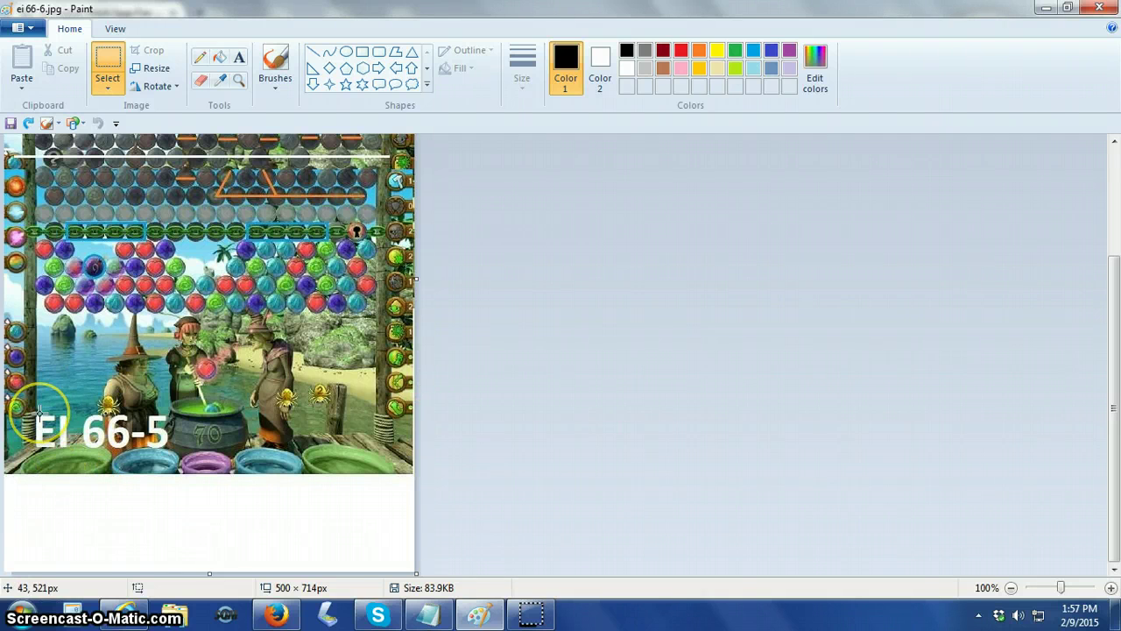
click(239, 59)
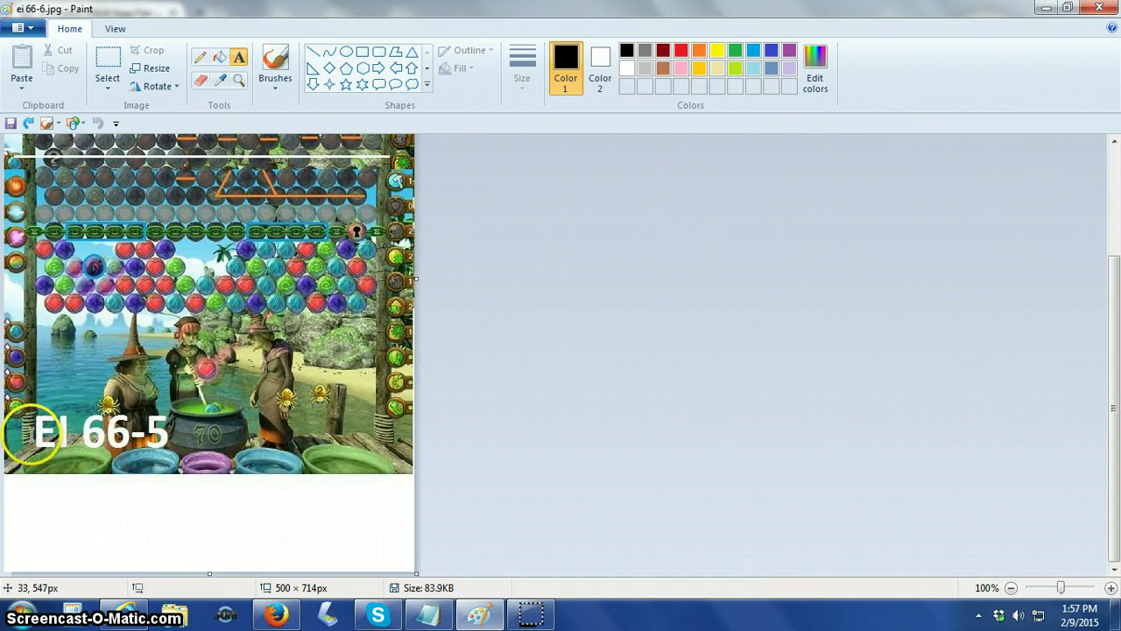
click(29, 430)
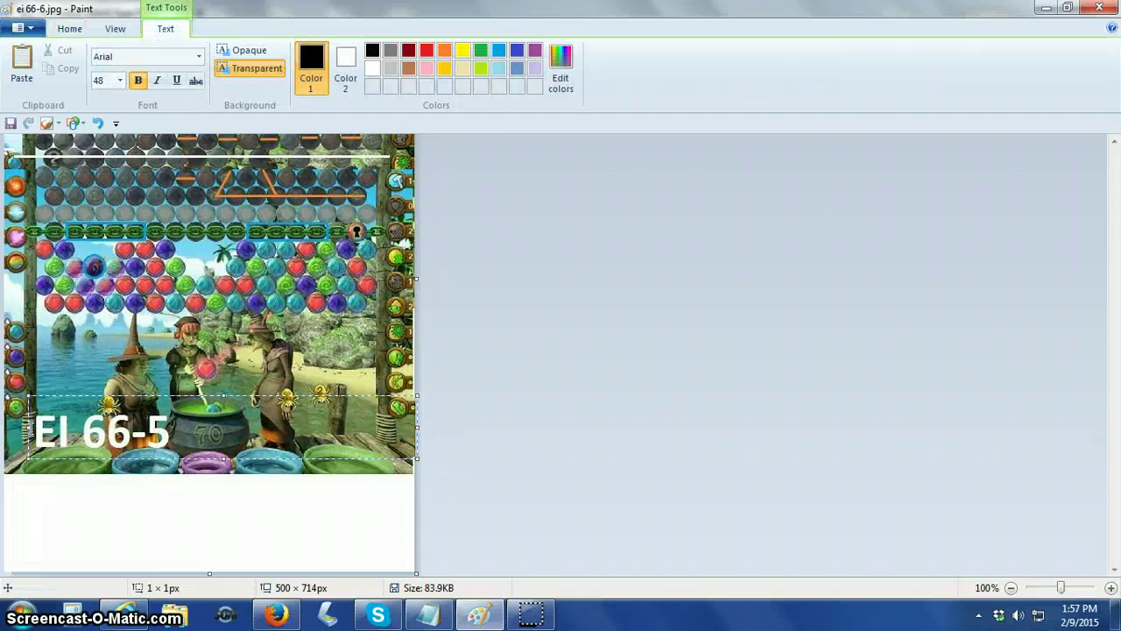
click(35, 445)
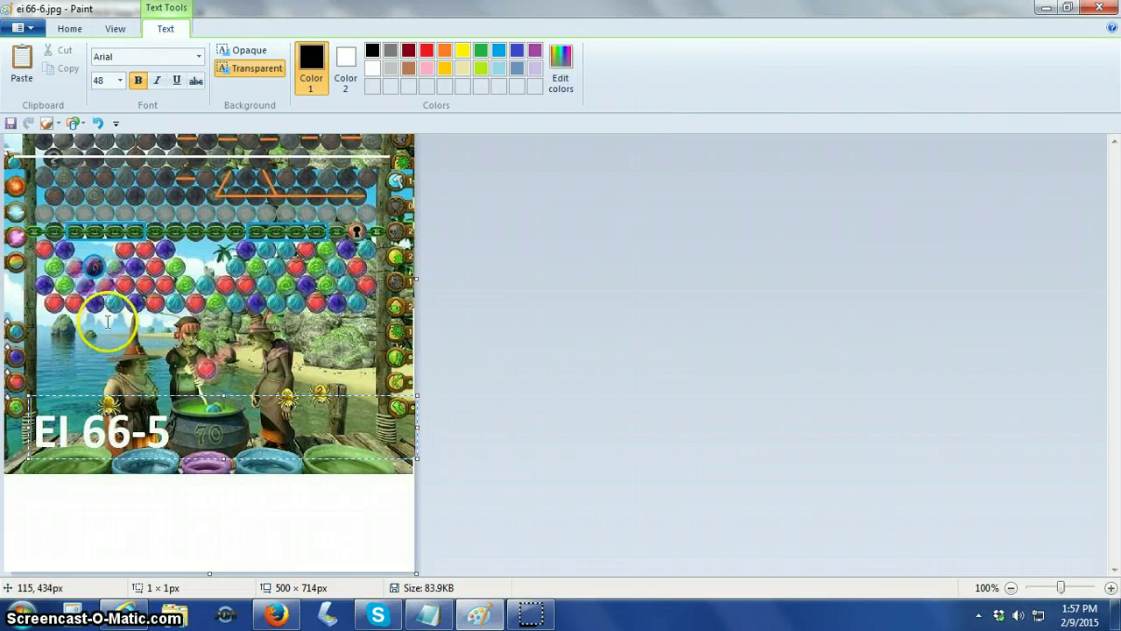
click(120, 81)
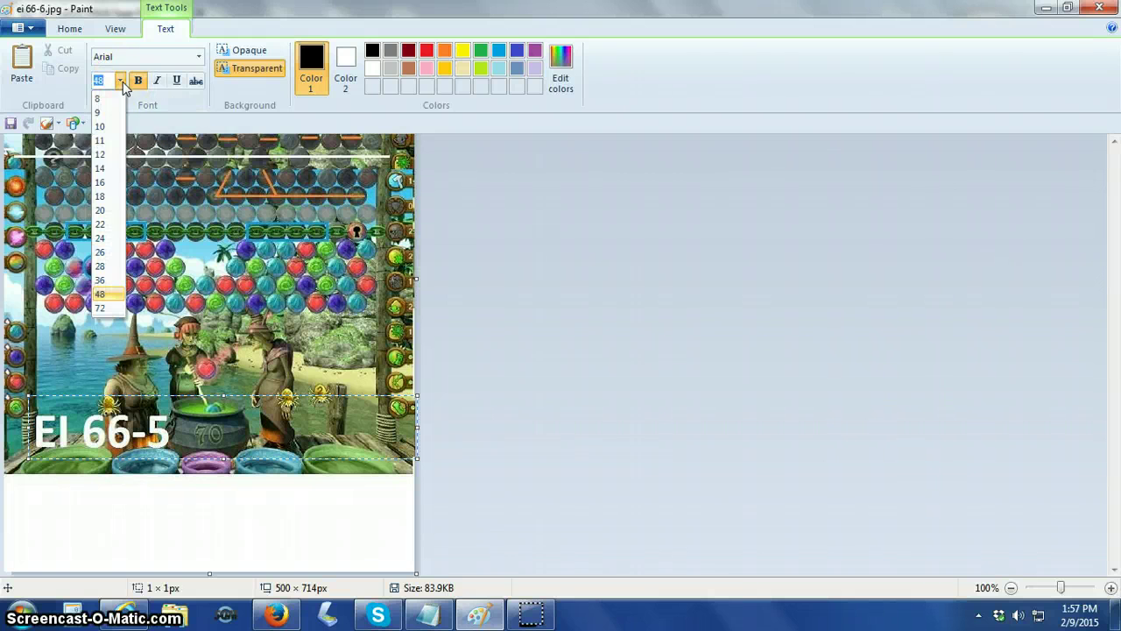
click(103, 281)
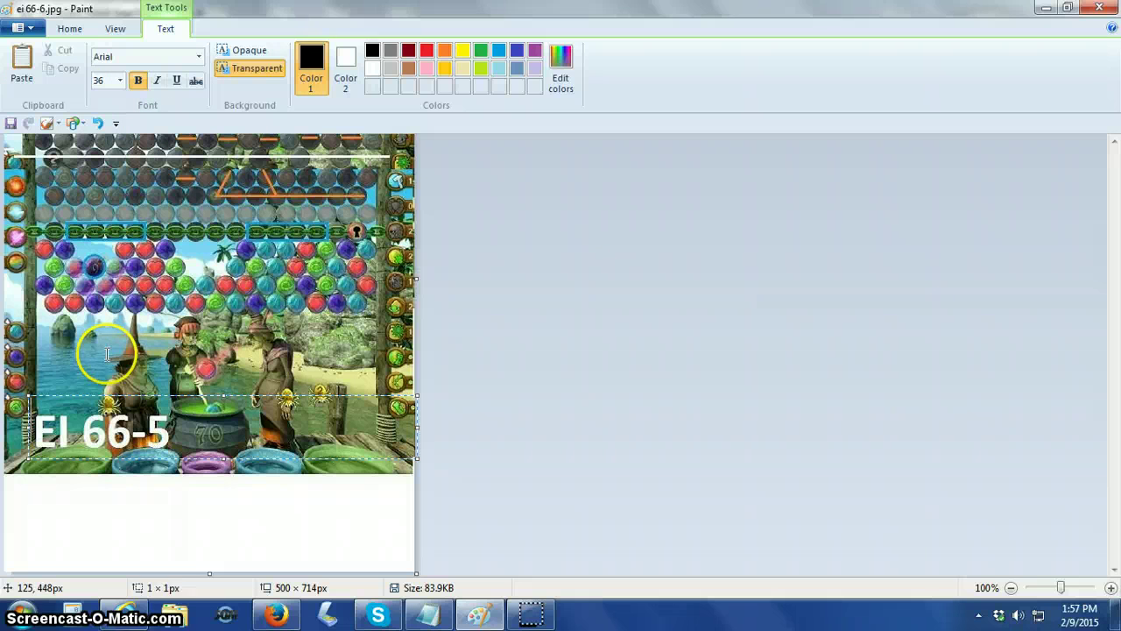
Restore the text box with Ctrl+Z and narrow it to about 176 × 65 px over the caption.
click(36, 433)
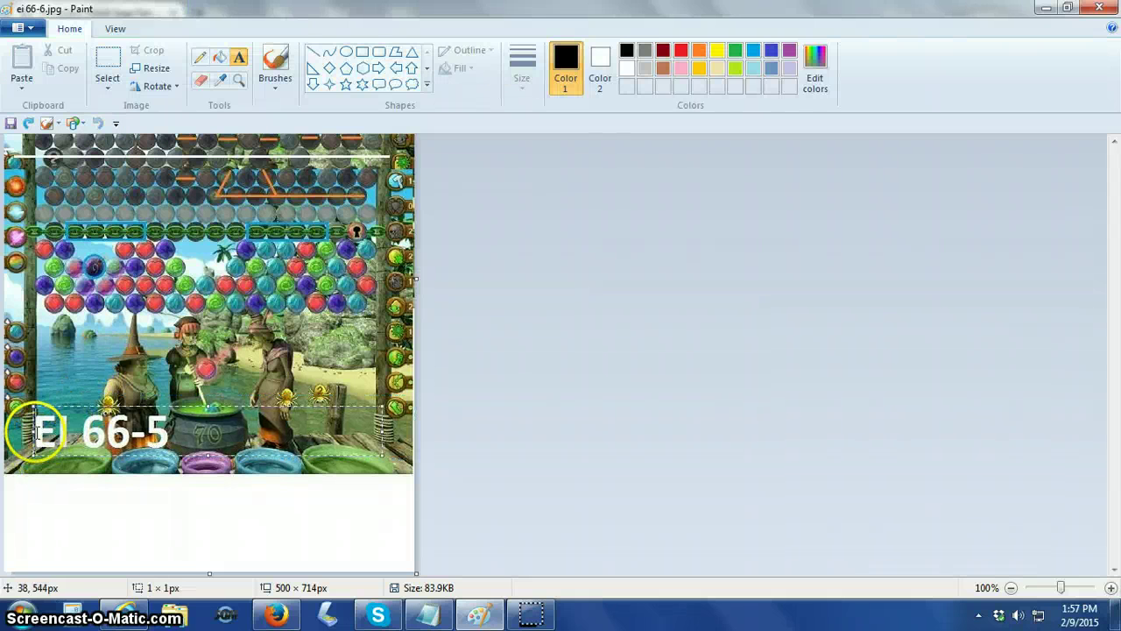
key(ctrl+z)
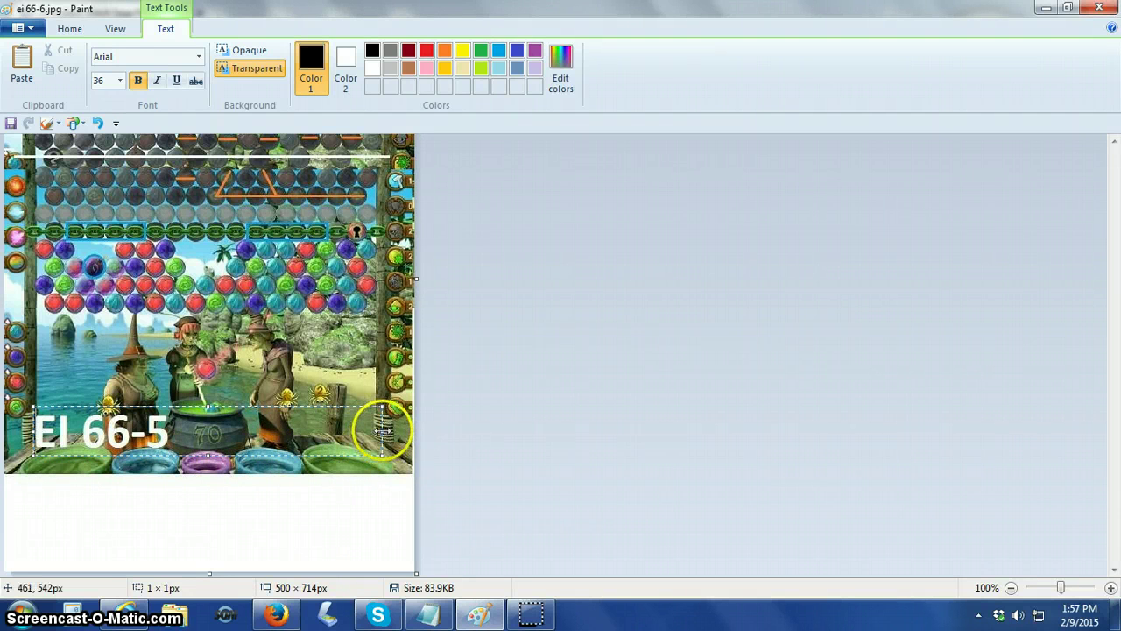
drag(382, 431, 176, 444)
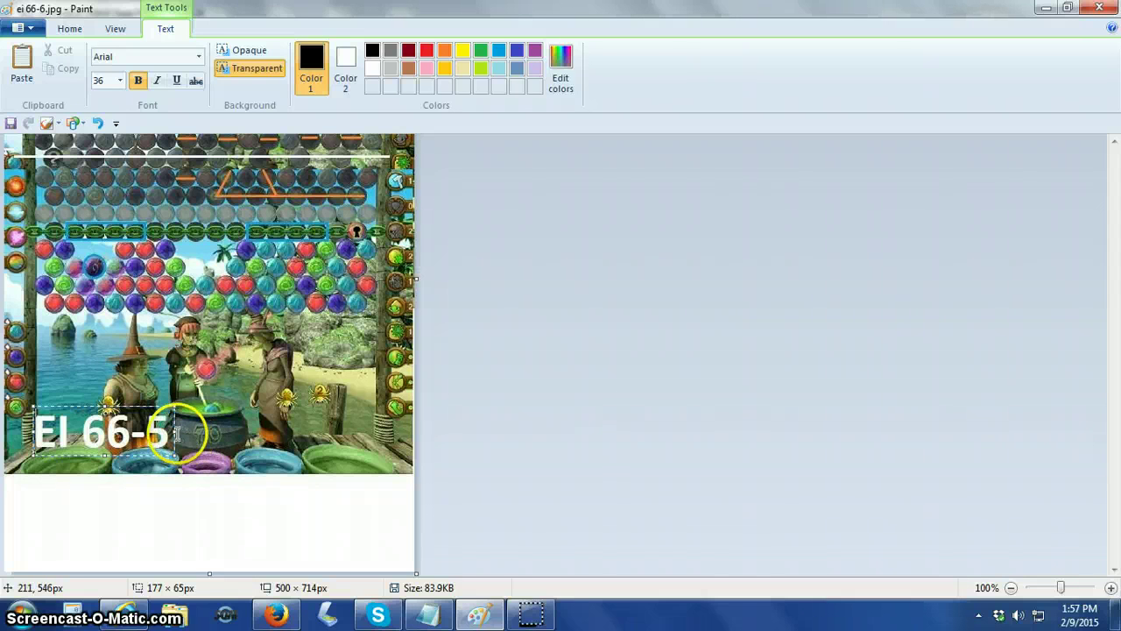
drag(176, 431, 175, 431)
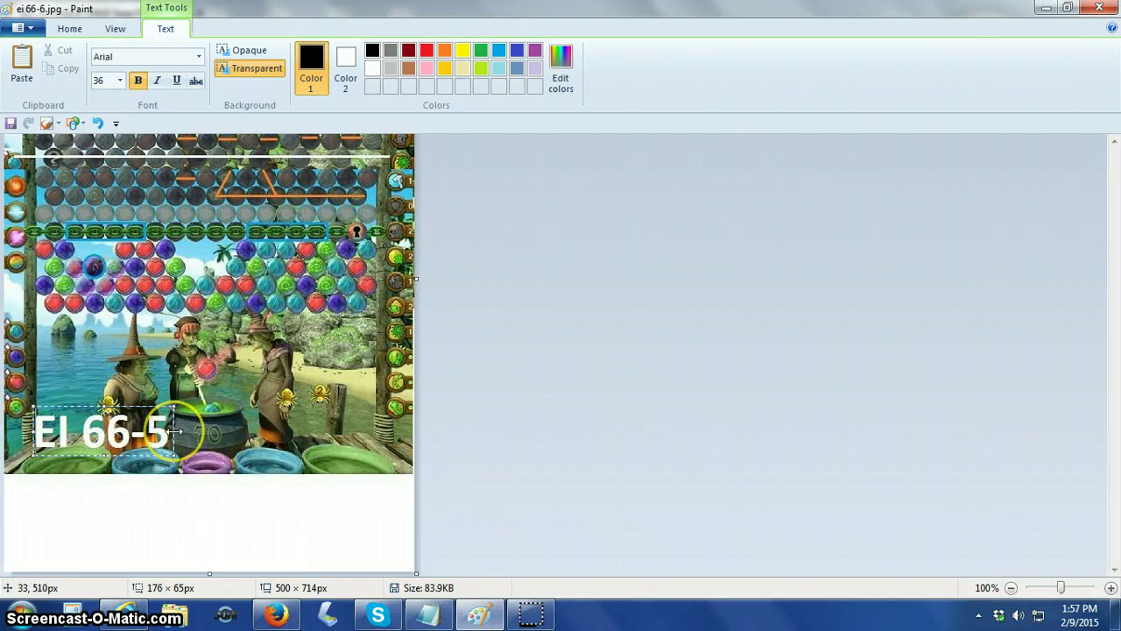
click(249, 449)
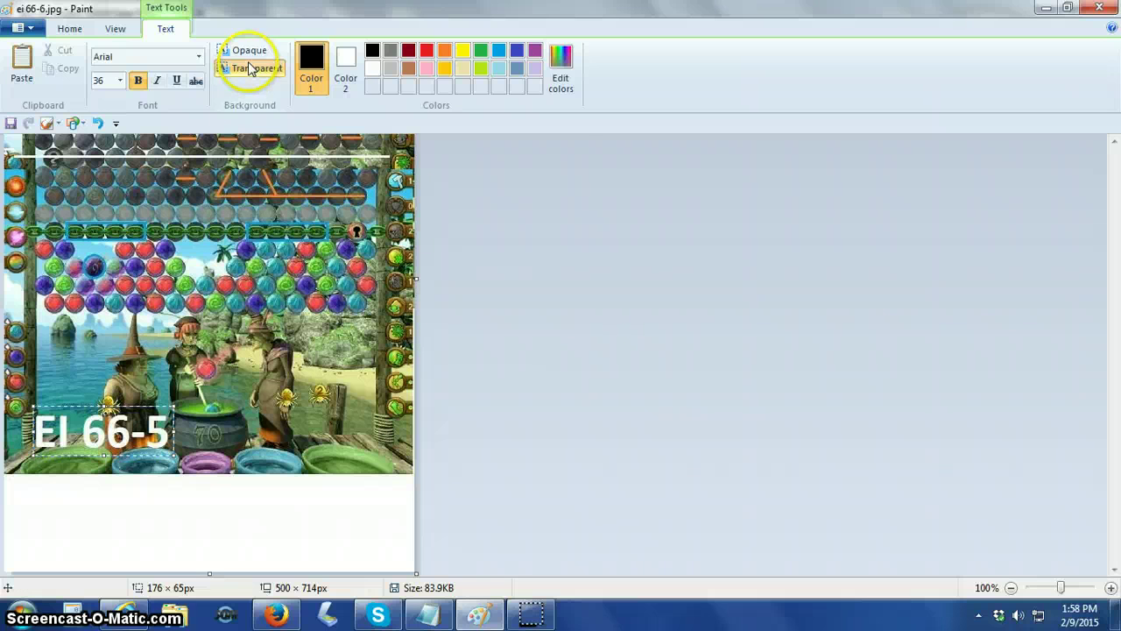
Set Color 1, the text colour, to white from the palette.
click(348, 75)
click(348, 61)
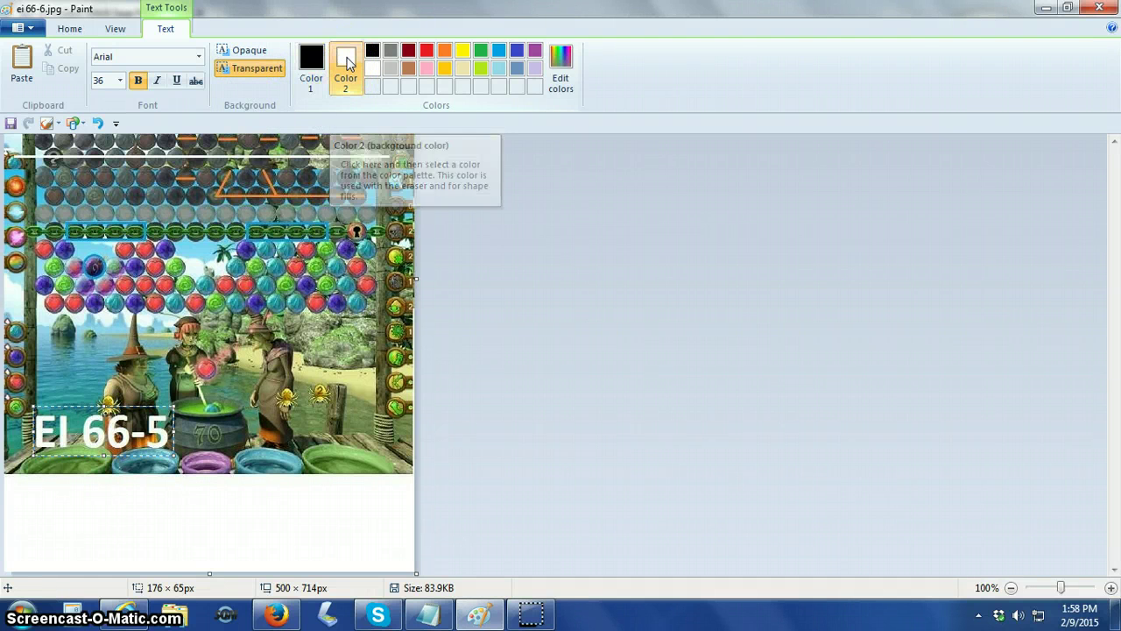
click(322, 54)
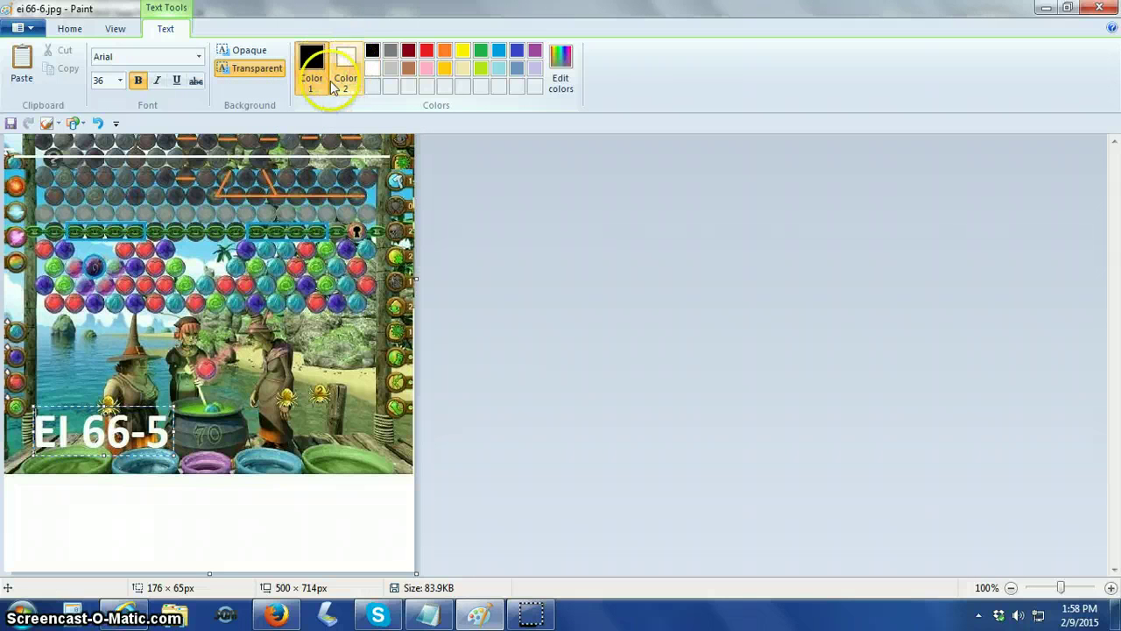
click(373, 68)
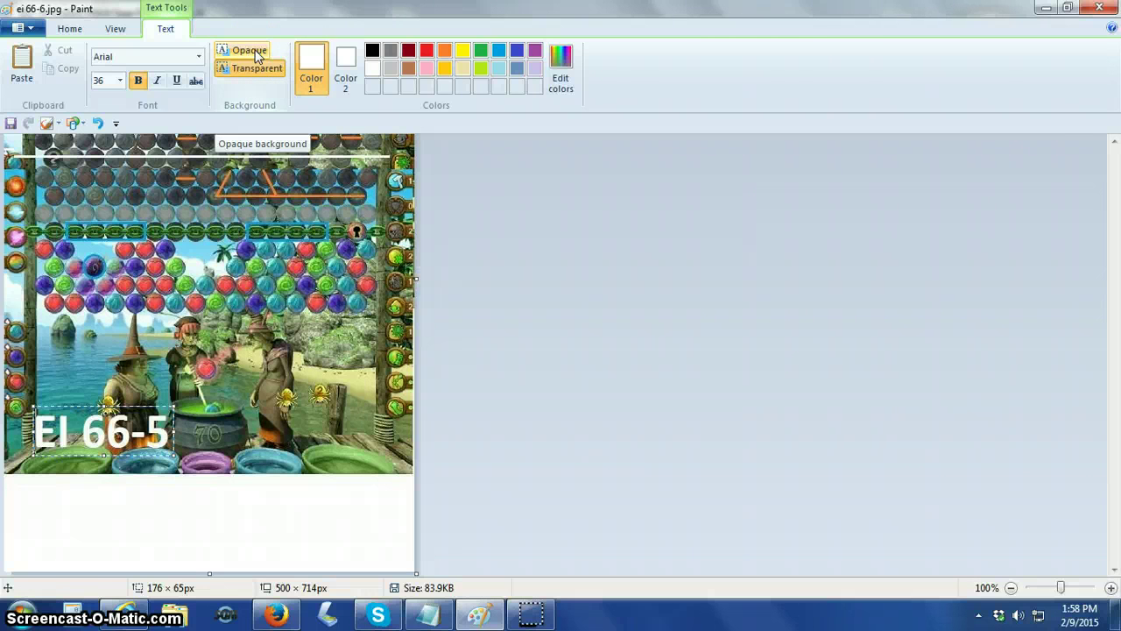
Set Color 2 to light blue and switch the text background to Opaque.
click(360, 155)
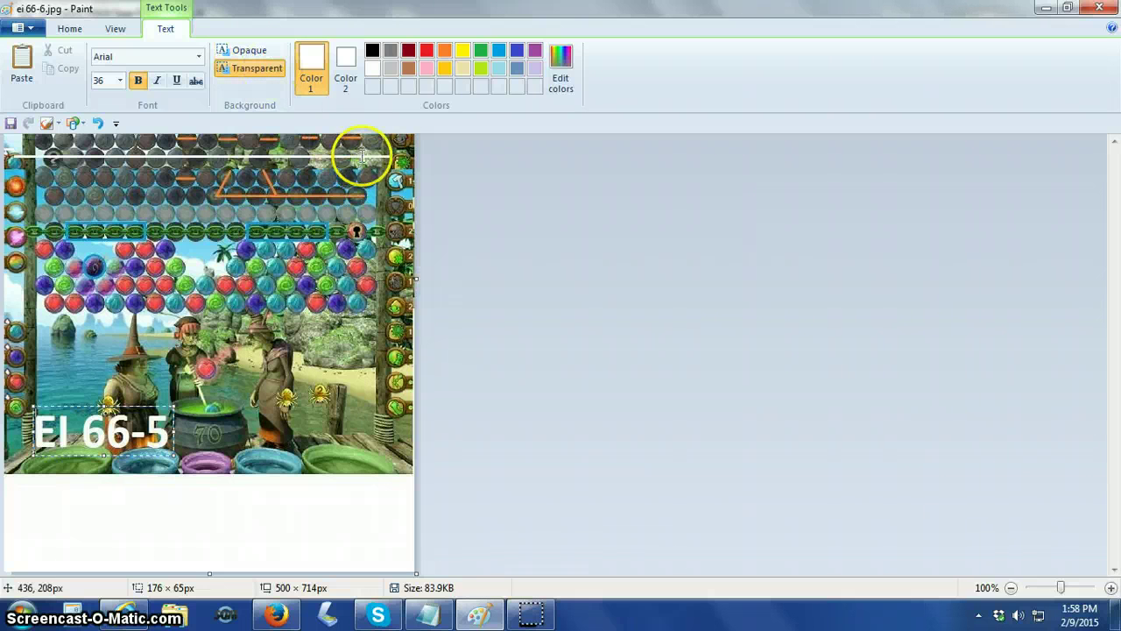
click(346, 77)
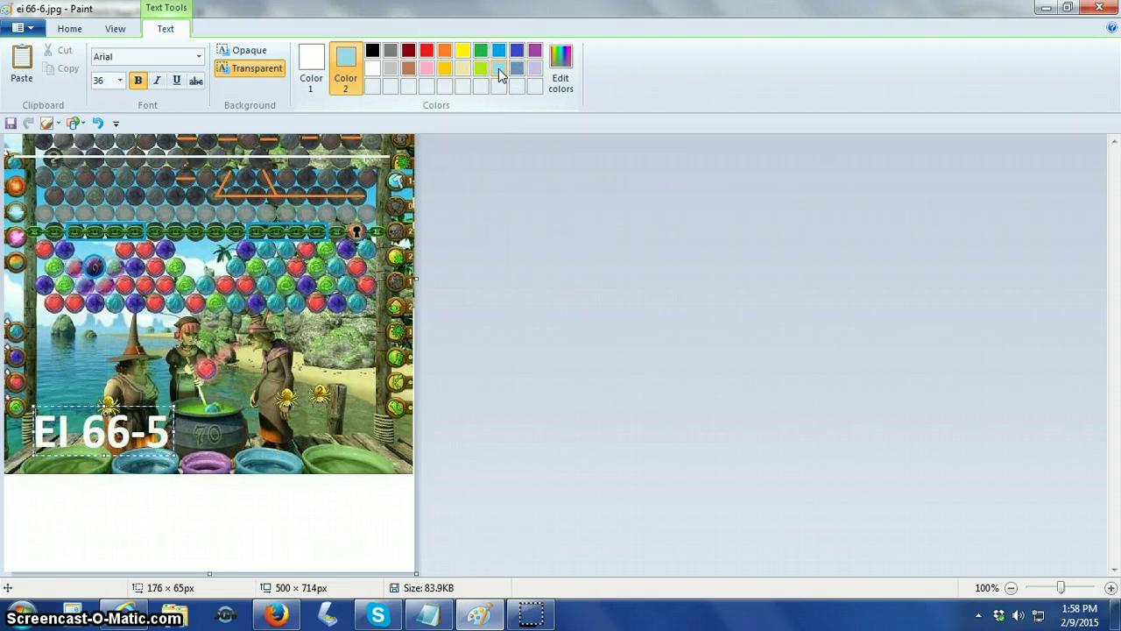
click(252, 51)
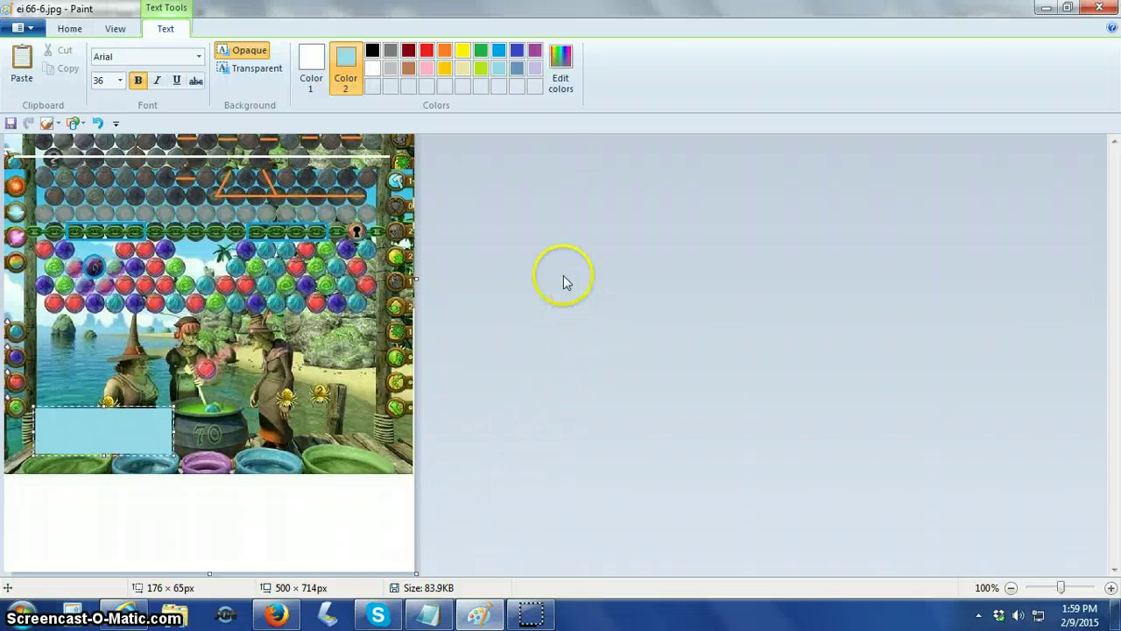
right_click(499, 52)
right_click(518, 69)
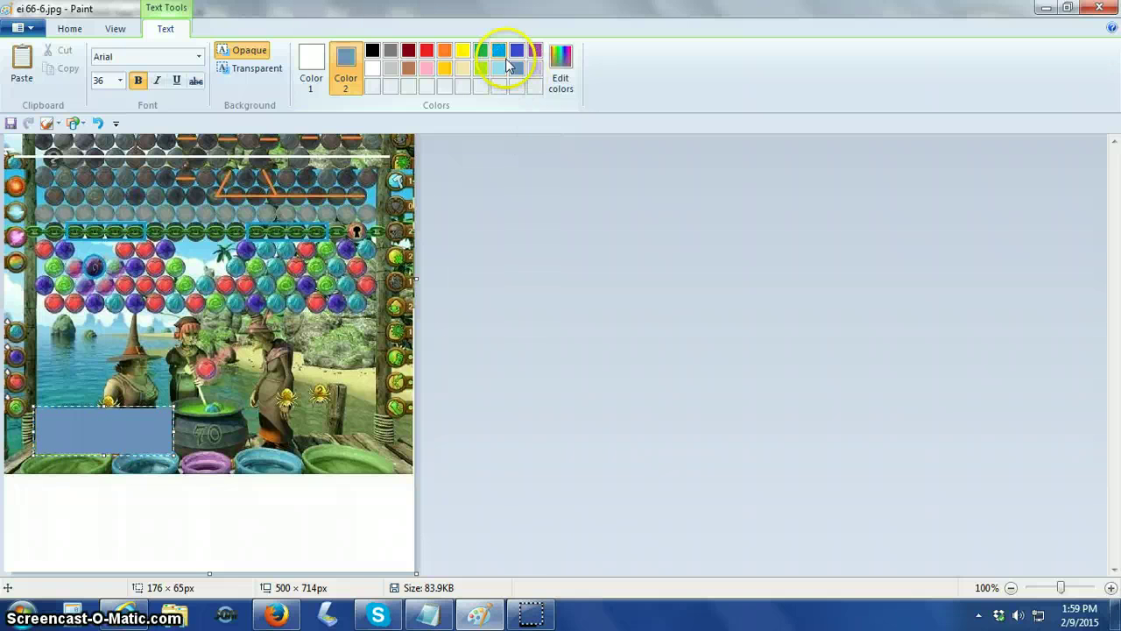
right_click(499, 54)
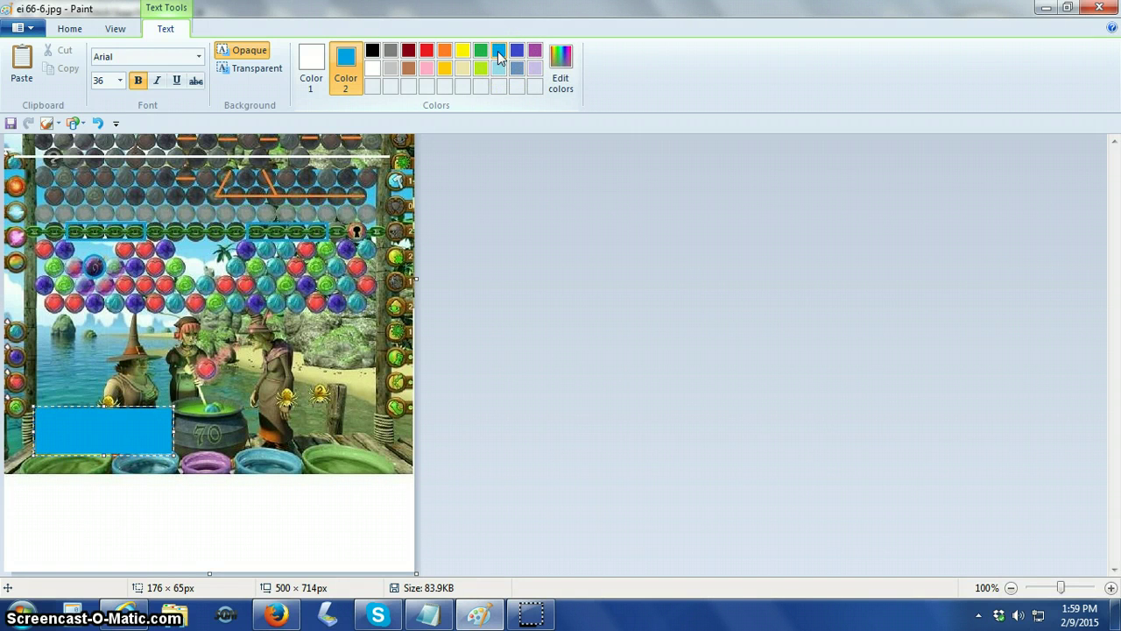
right_click(499, 70)
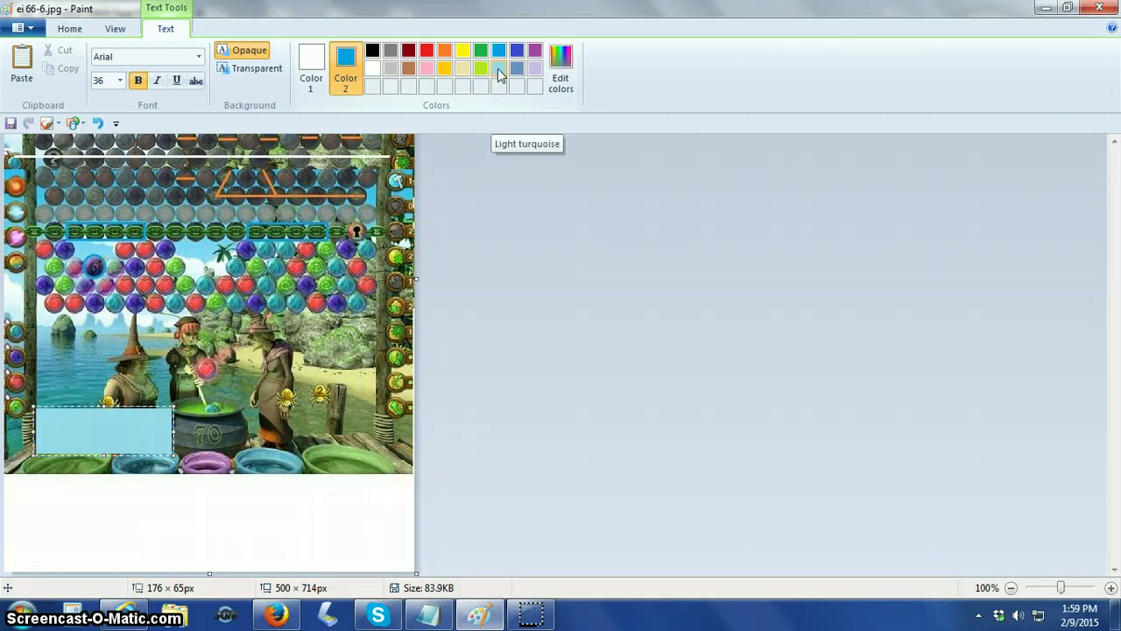
right_click(484, 70)
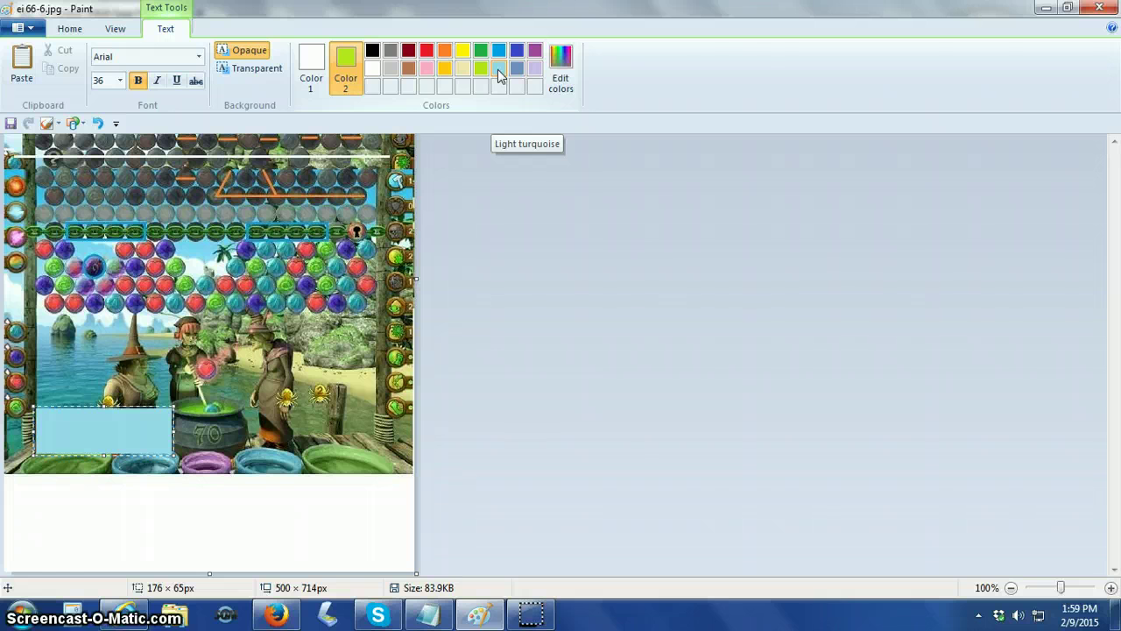
right_click(500, 52)
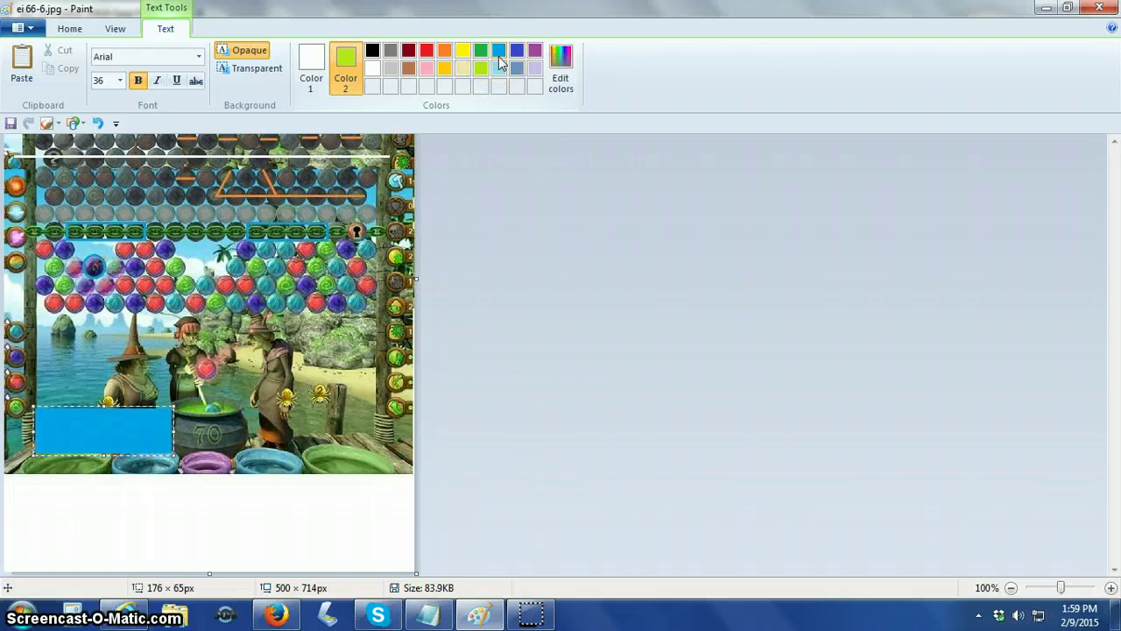
right_click(500, 70)
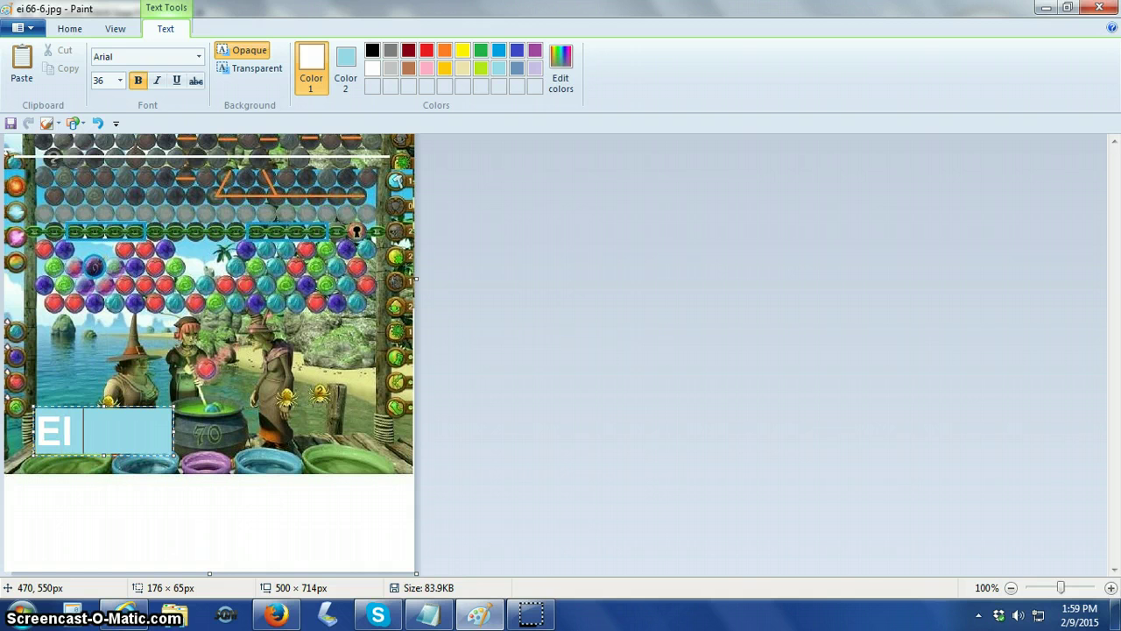
Type '6' to complete the white 'EI 66-6' label on the light-blue box.
text(66-6)
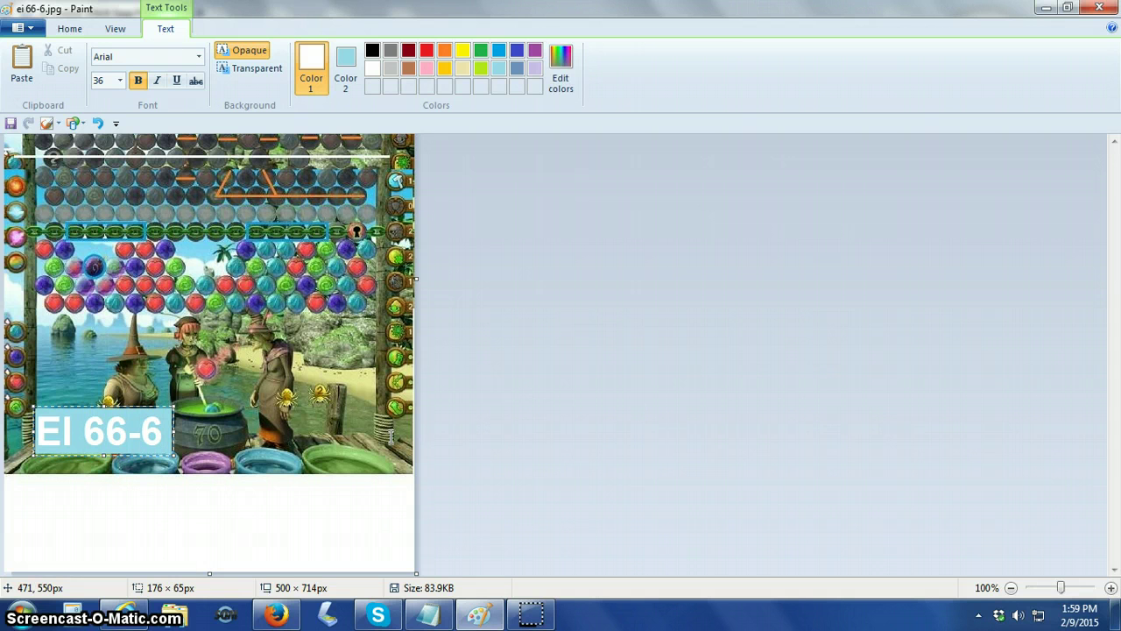
drag(299, 422, 283, 434)
Commit the EI 66-6 label and open a second text box across the picture.
click(282, 434)
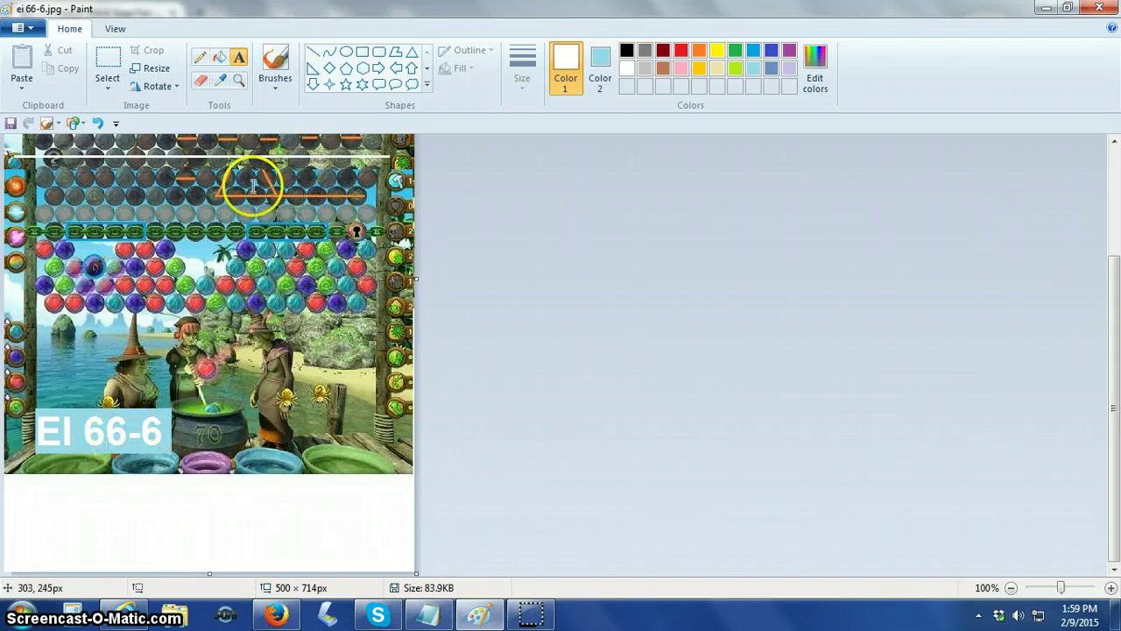
click(239, 63)
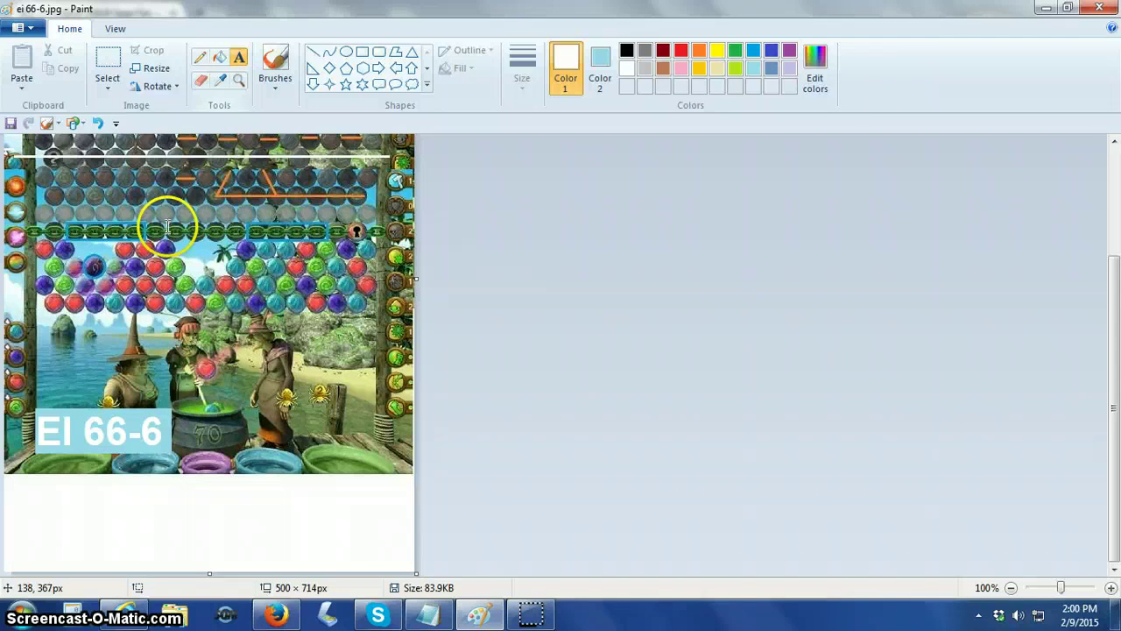
click(68, 366)
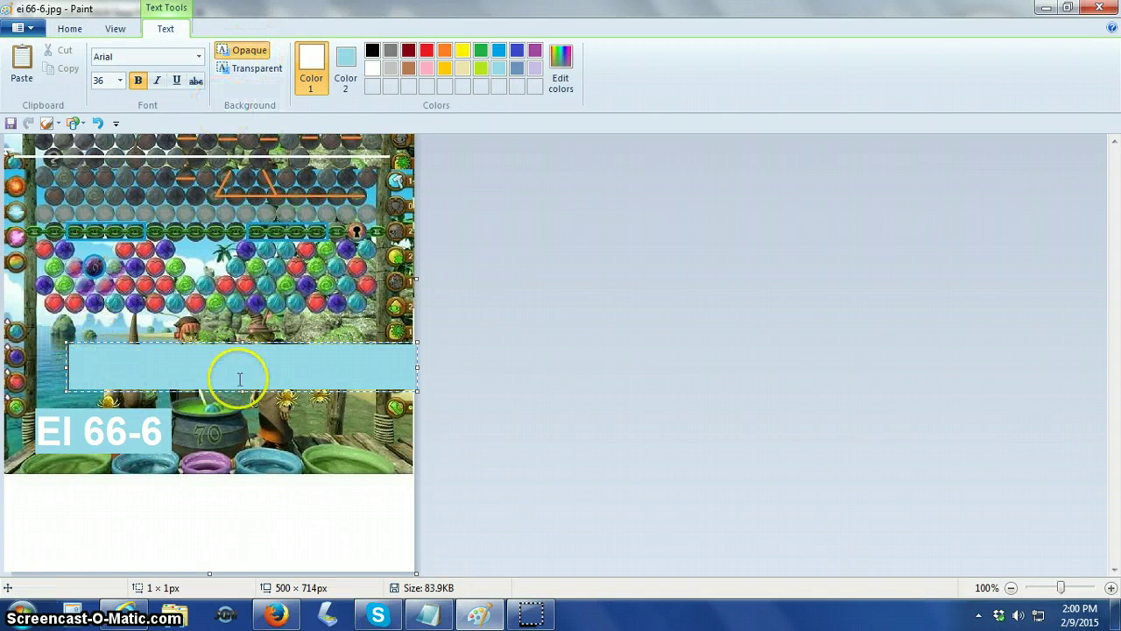
Set the text background back to Transparent and close the empty second text box without text.
click(346, 59)
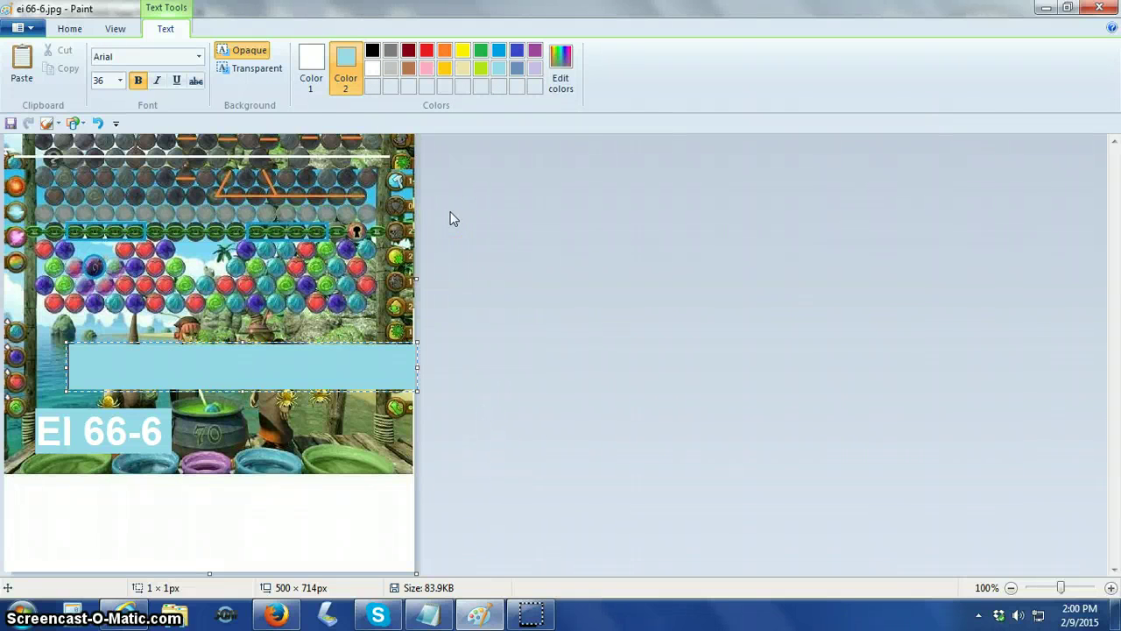
click(273, 72)
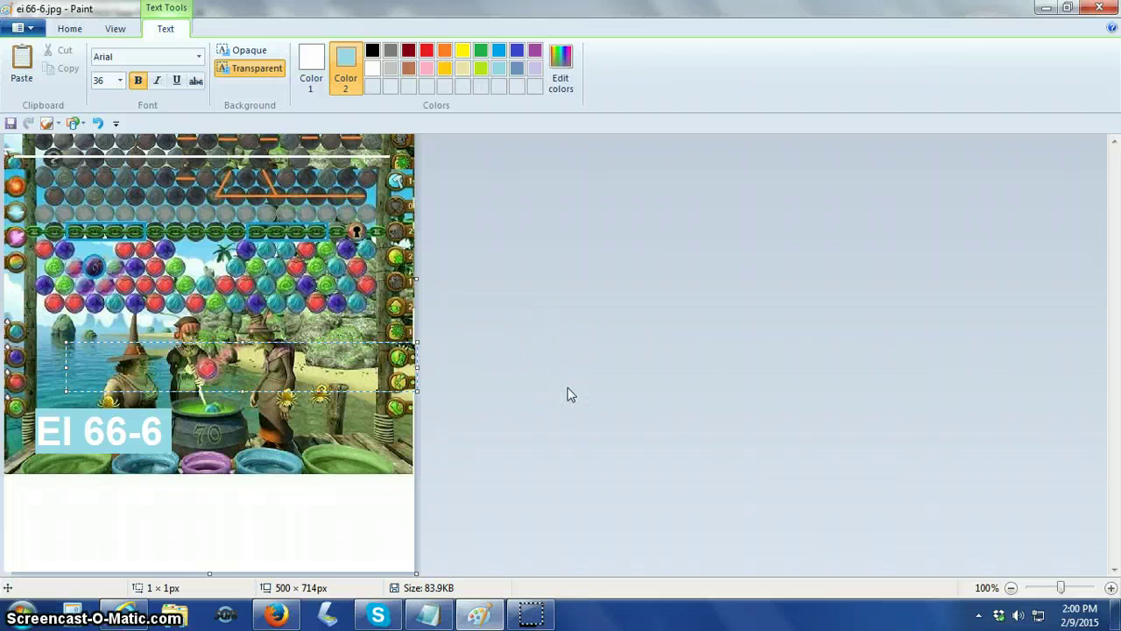
click(312, 62)
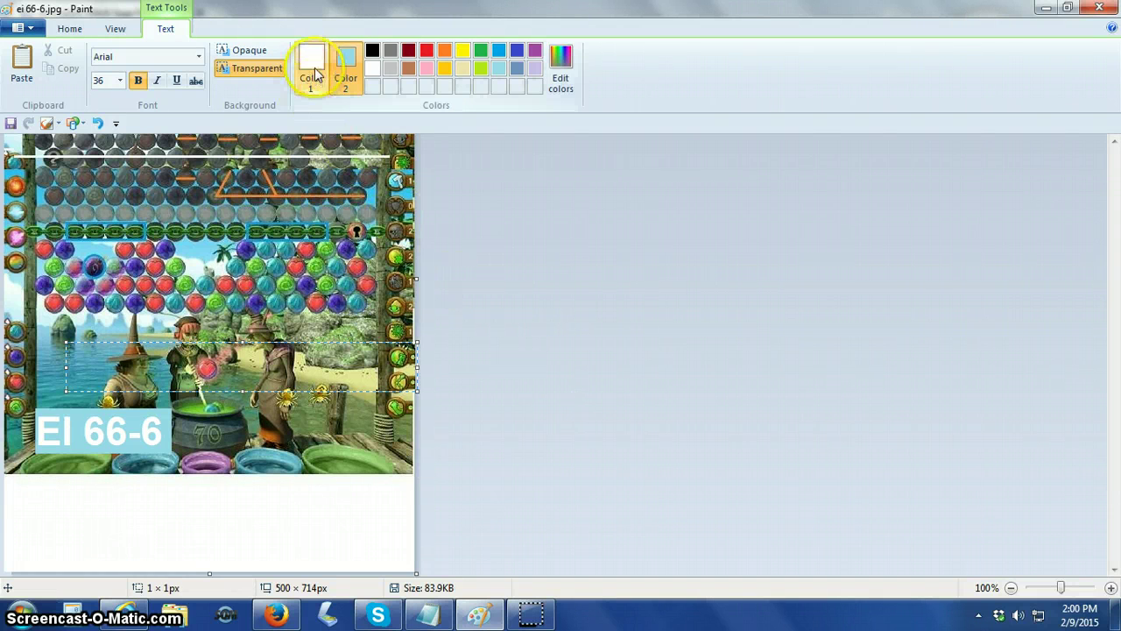
click(349, 79)
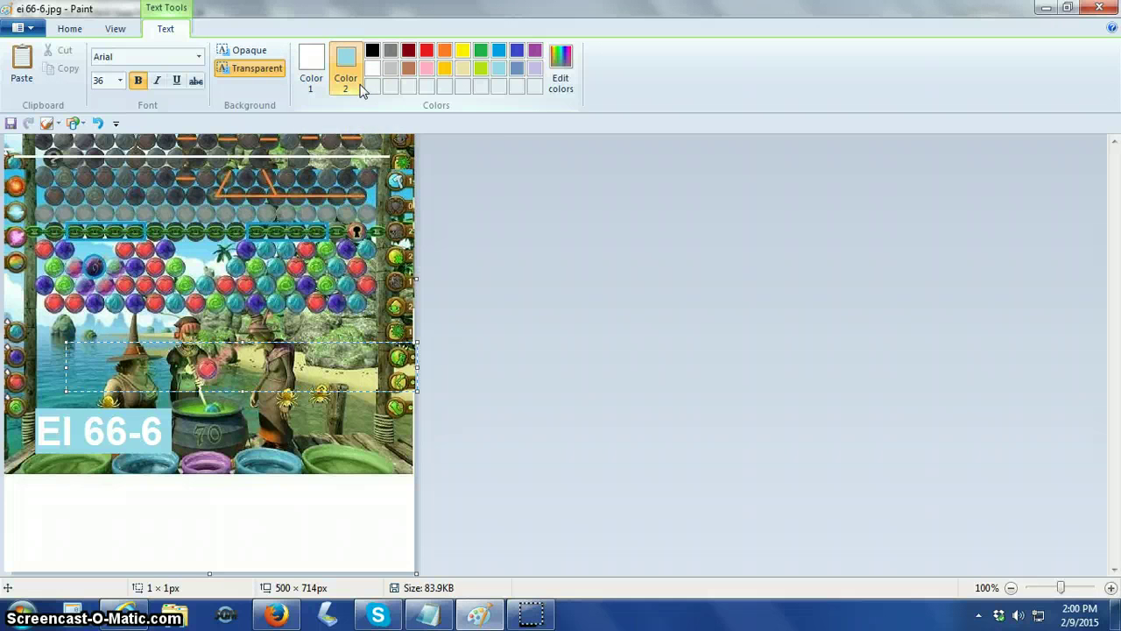
click(313, 63)
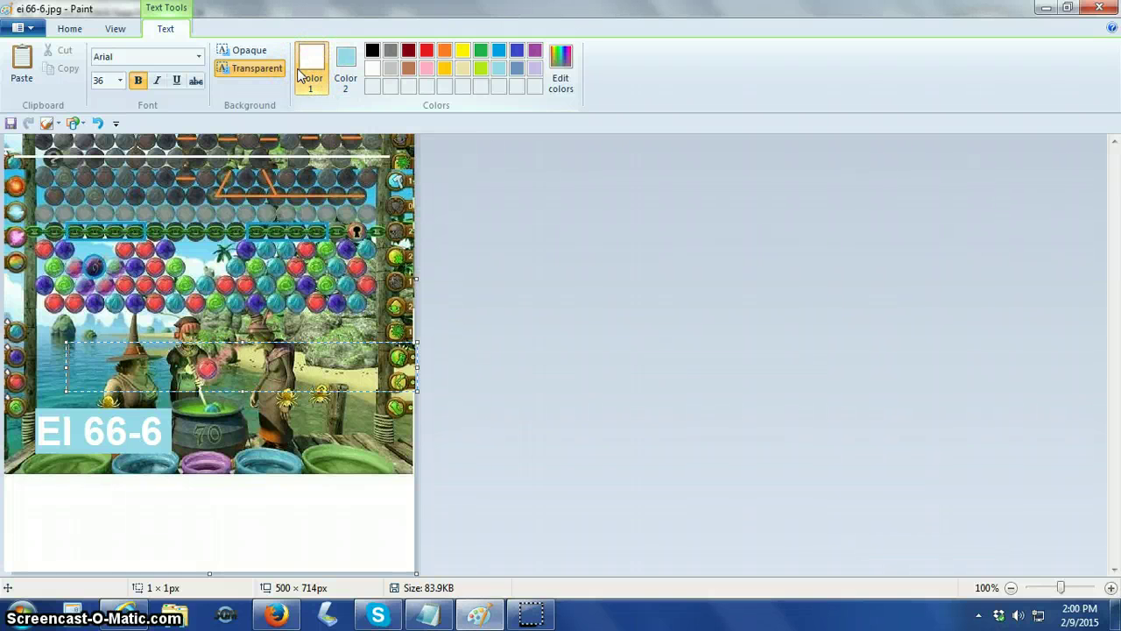
click(308, 70)
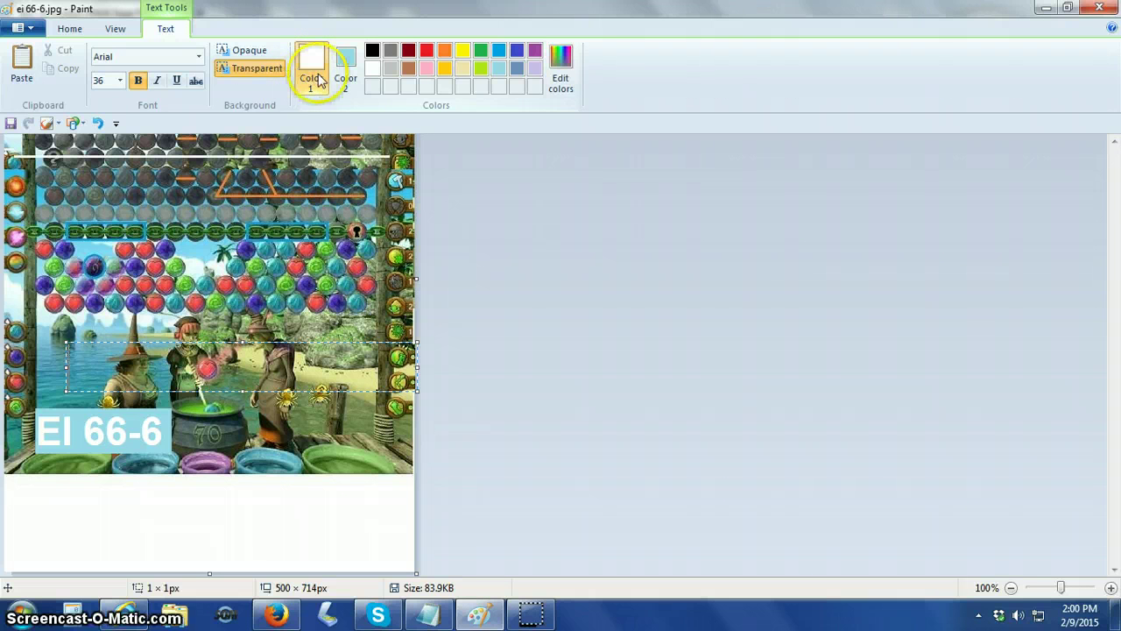
click(244, 75)
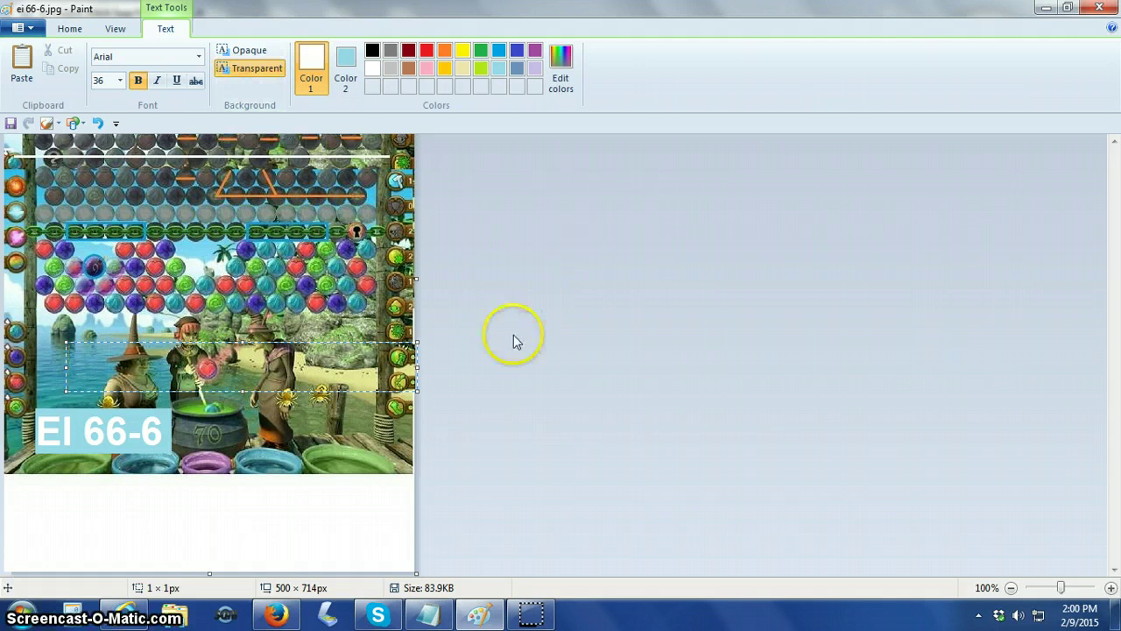
click(250, 439)
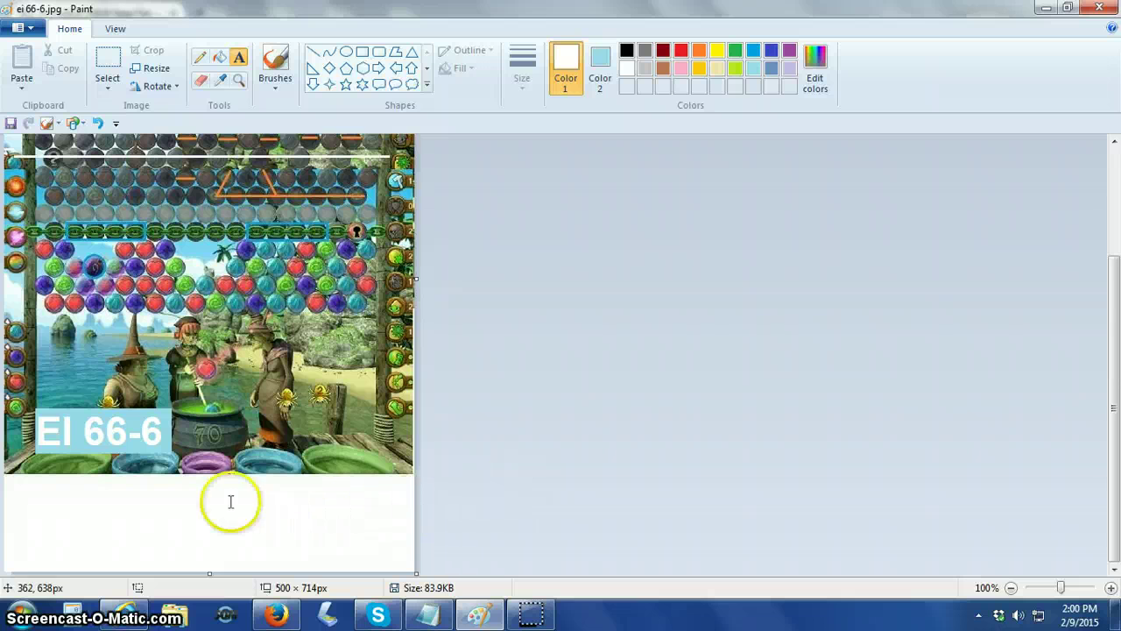
Resize the image by pixels to 420 × 600, keeping the aspect ratio.
scroll(219, 484, up, 4)
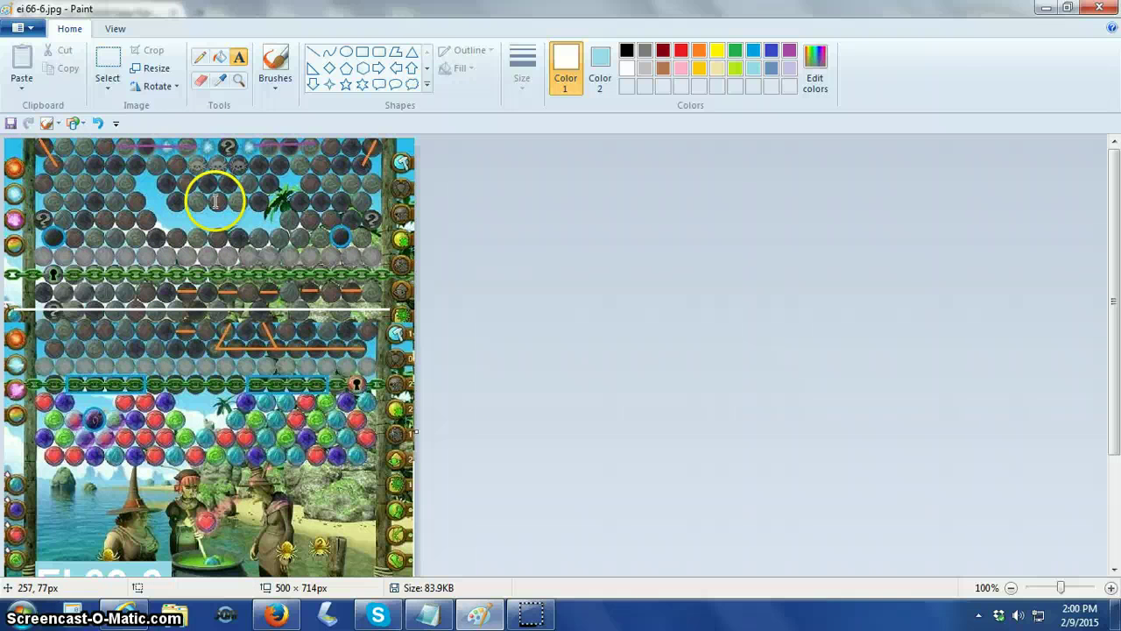
click(158, 70)
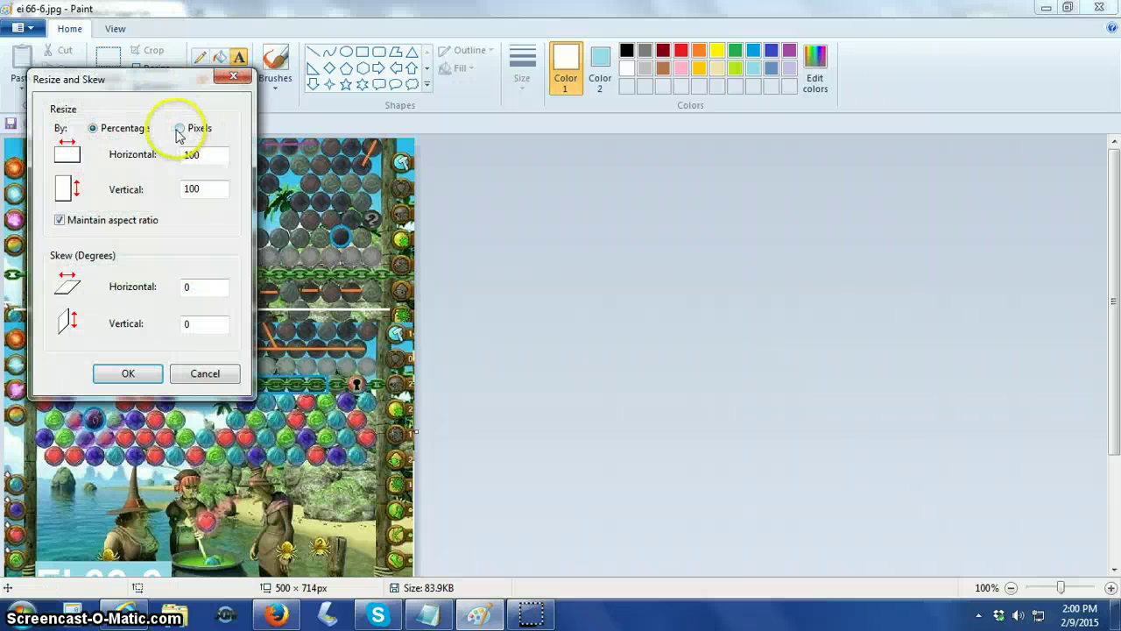
click(180, 128)
drag(200, 184, 152, 181)
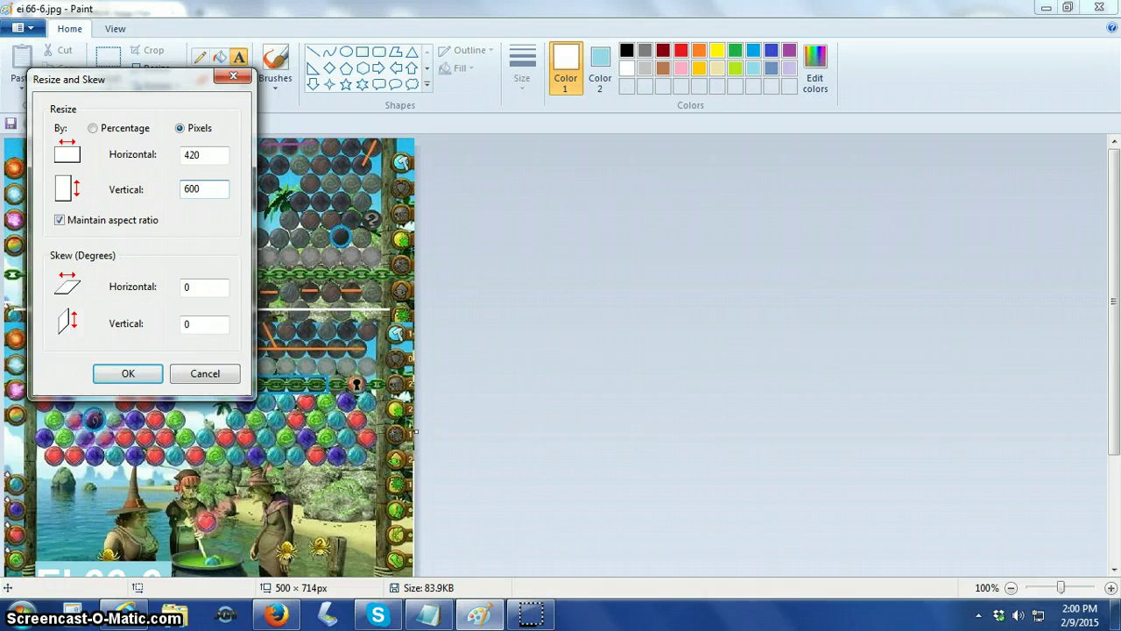
click(119, 373)
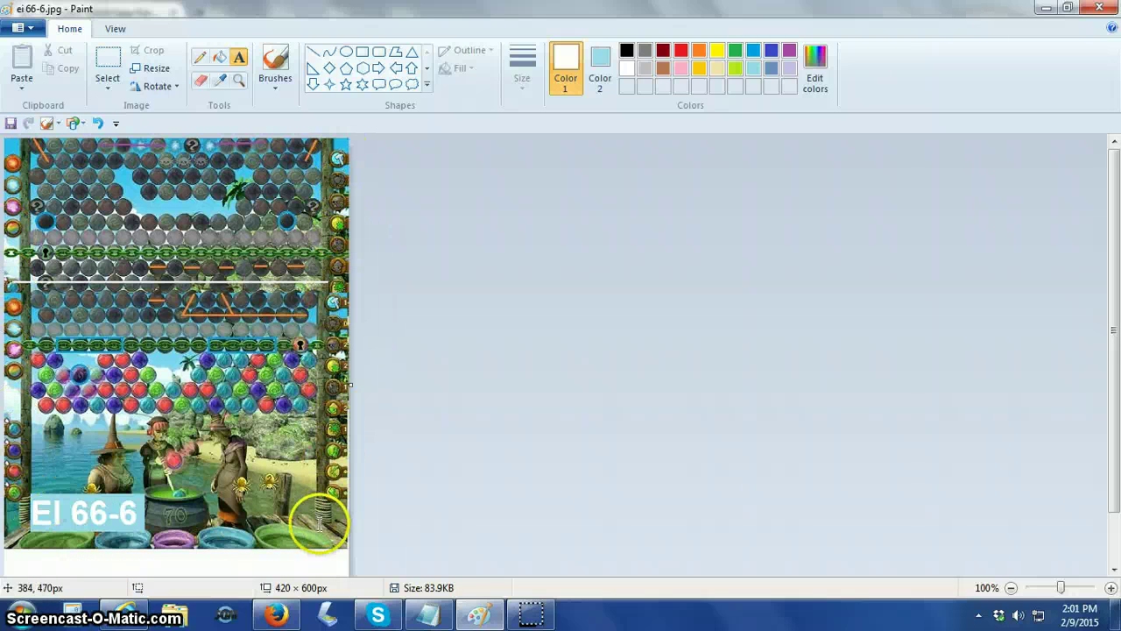
click(111, 69)
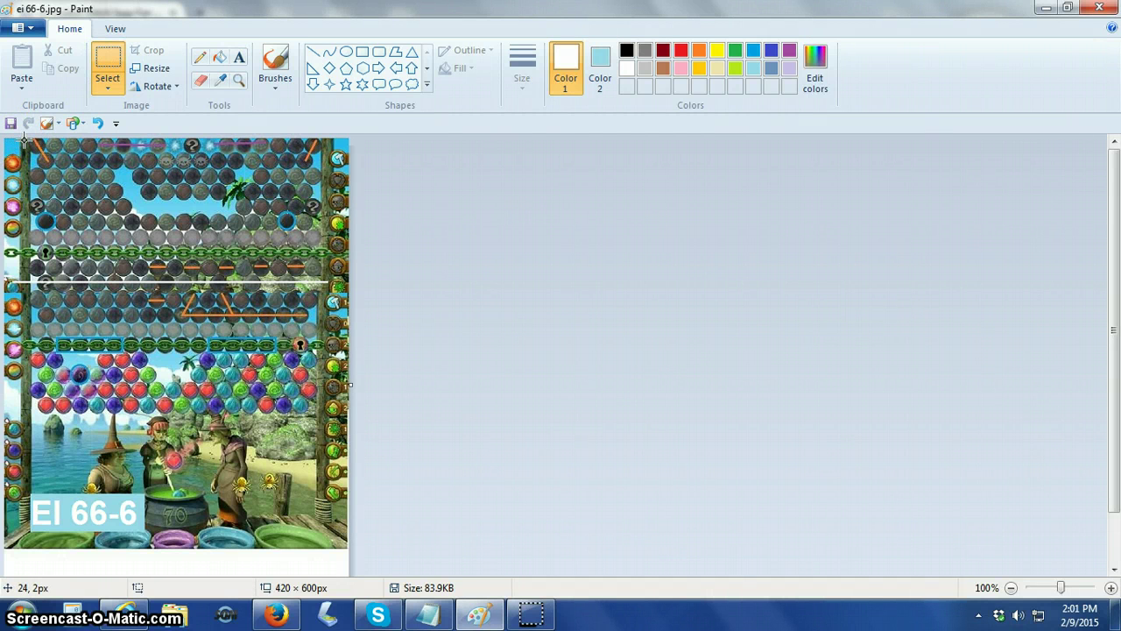
drag(25, 140, 324, 544)
drag(324, 544, 324, 544)
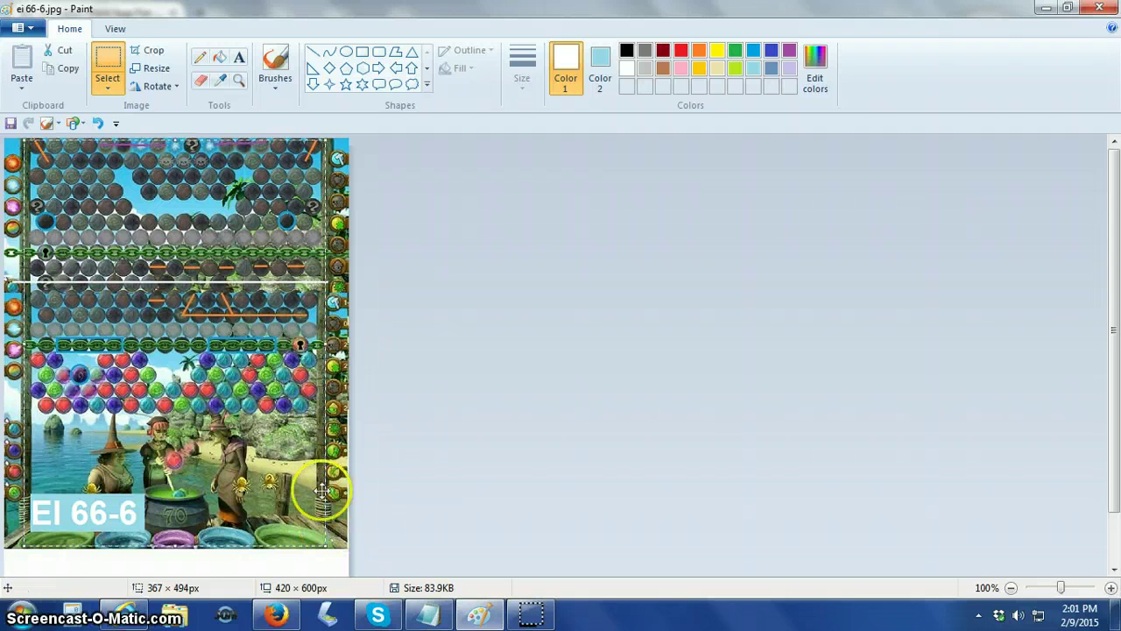
click(382, 303)
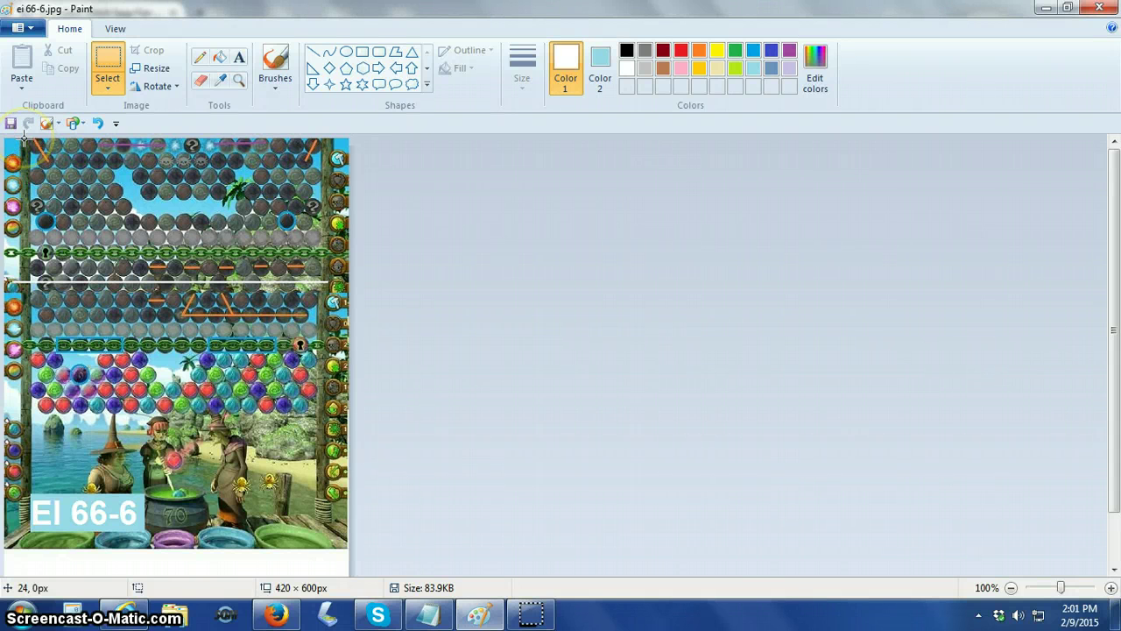
drag(24, 138, 326, 521)
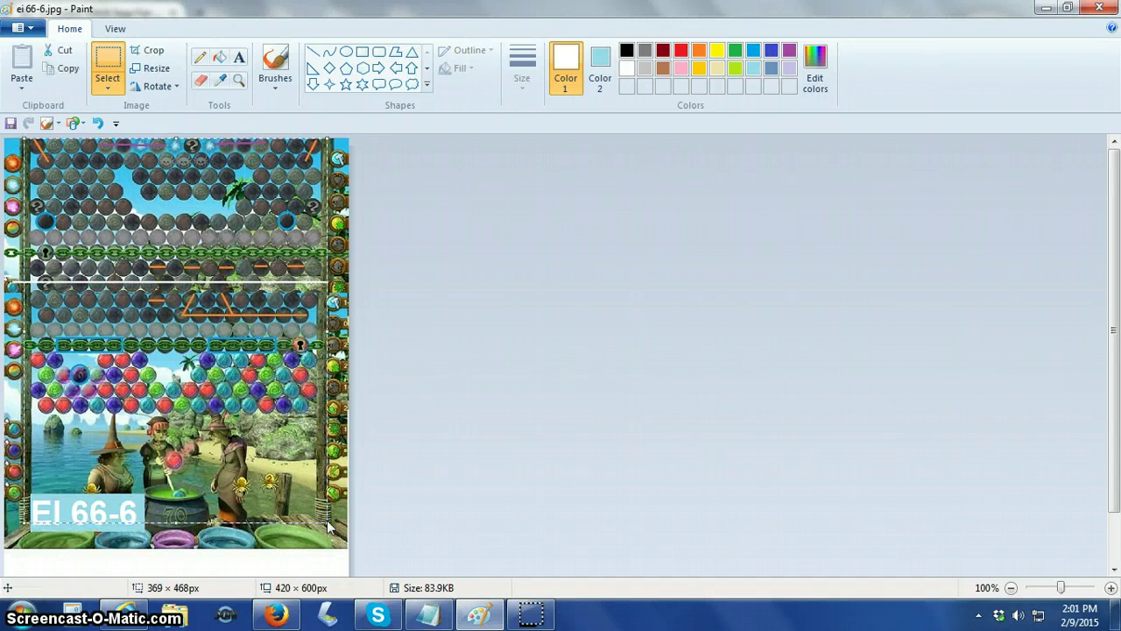
click(151, 51)
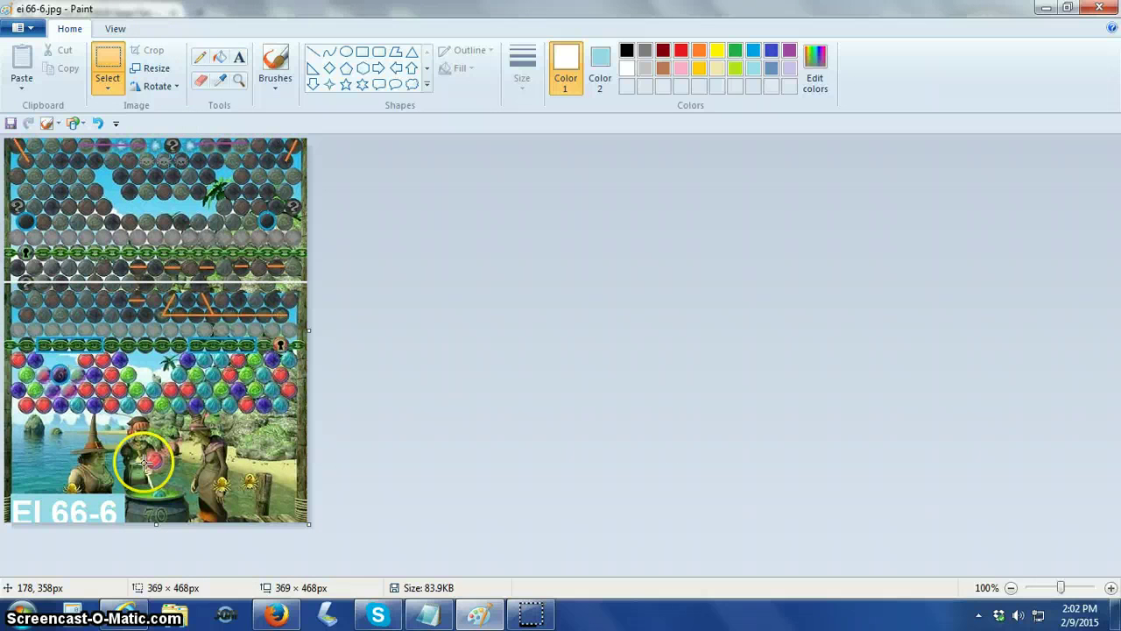
click(99, 125)
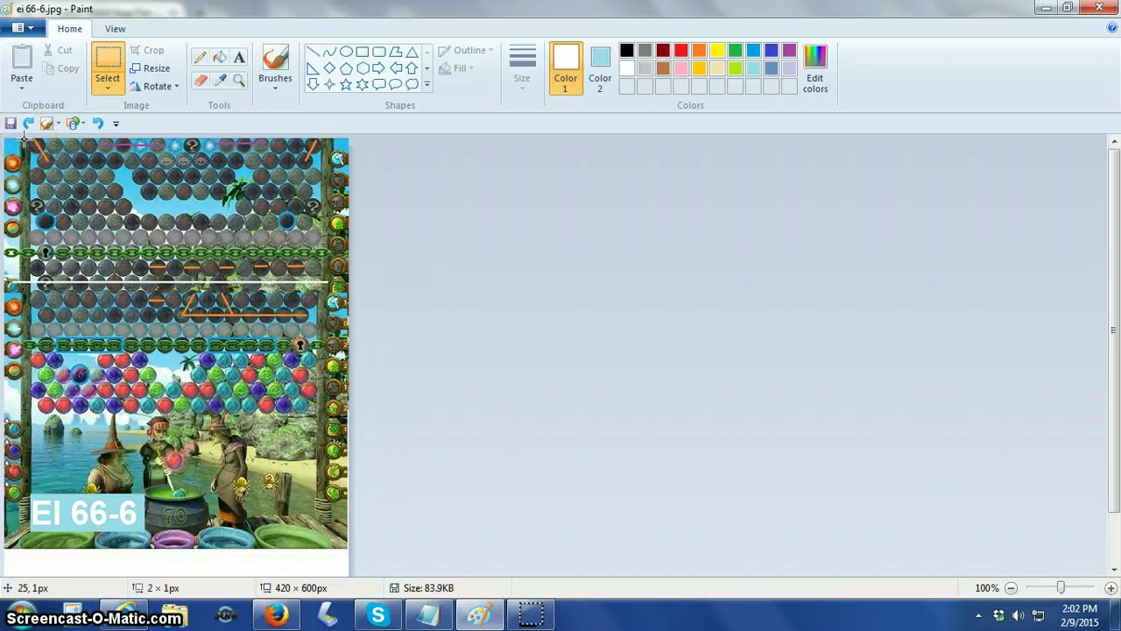
Select the 367 × 493 px screenshot area from the top-left corner and crop to it.
drag(26, 139, 325, 544)
drag(326, 544, 323, 542)
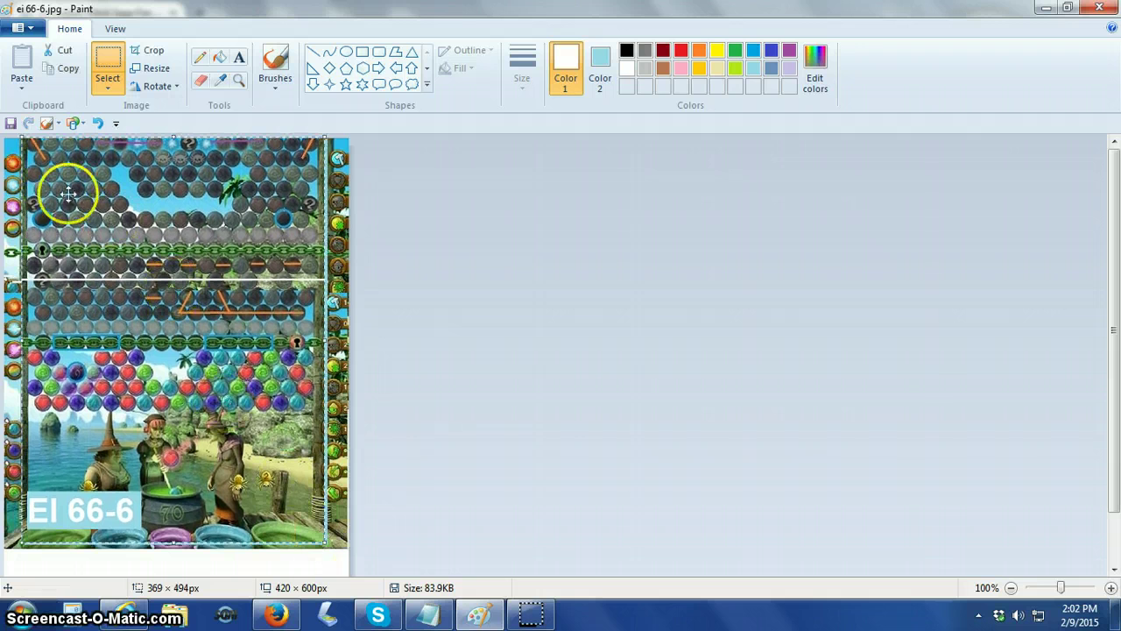
click(99, 125)
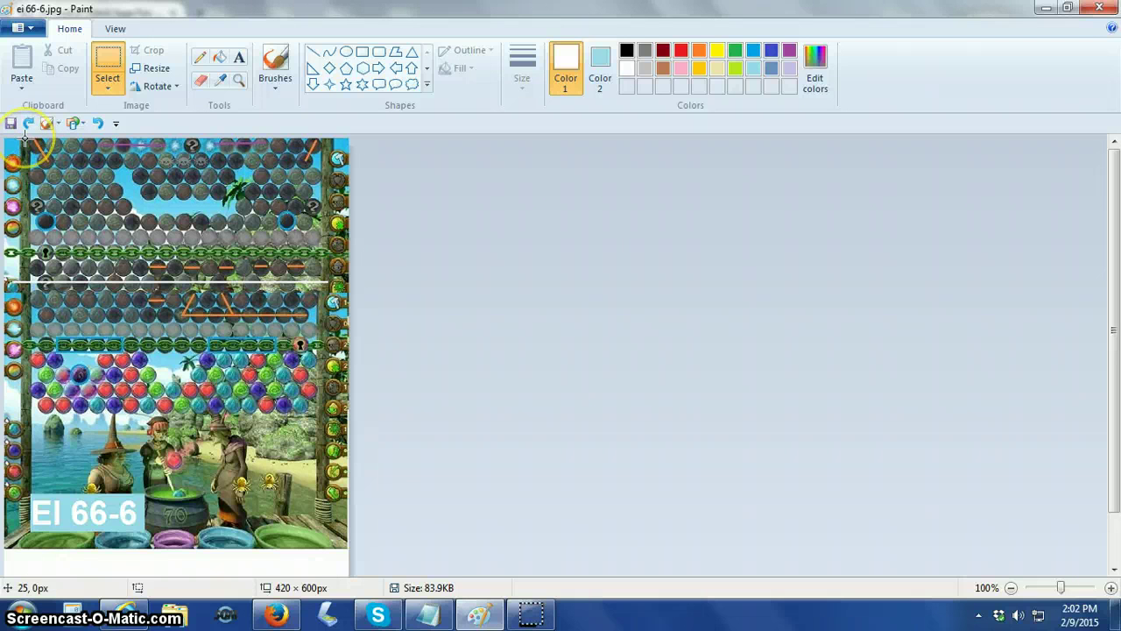
drag(25, 139, 327, 542)
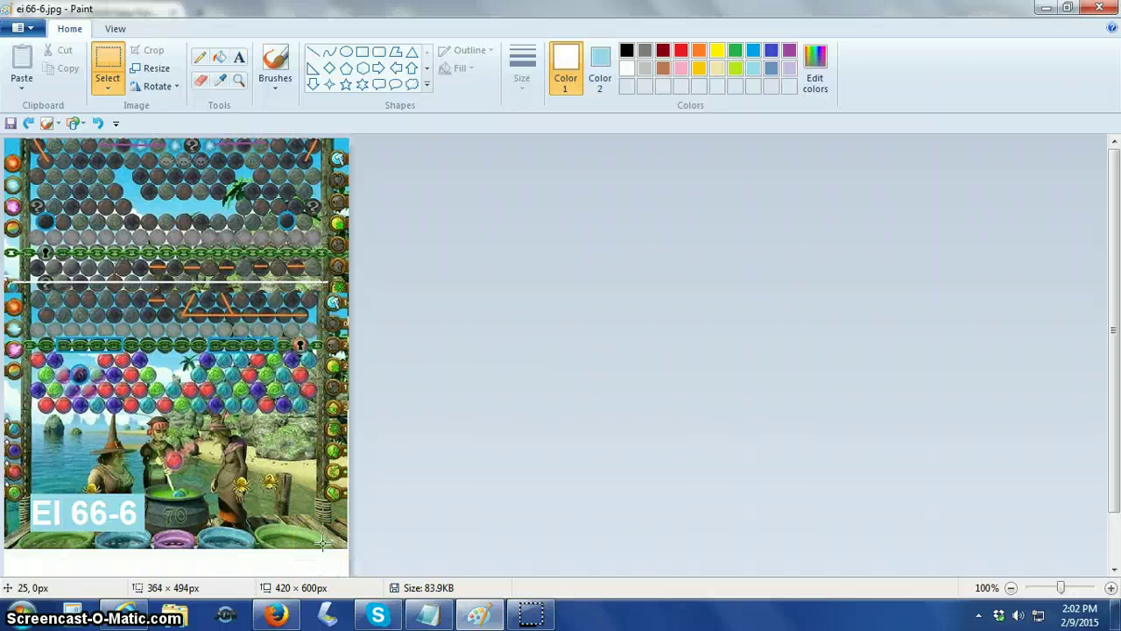
drag(324, 544, 325, 543)
drag(324, 544, 325, 543)
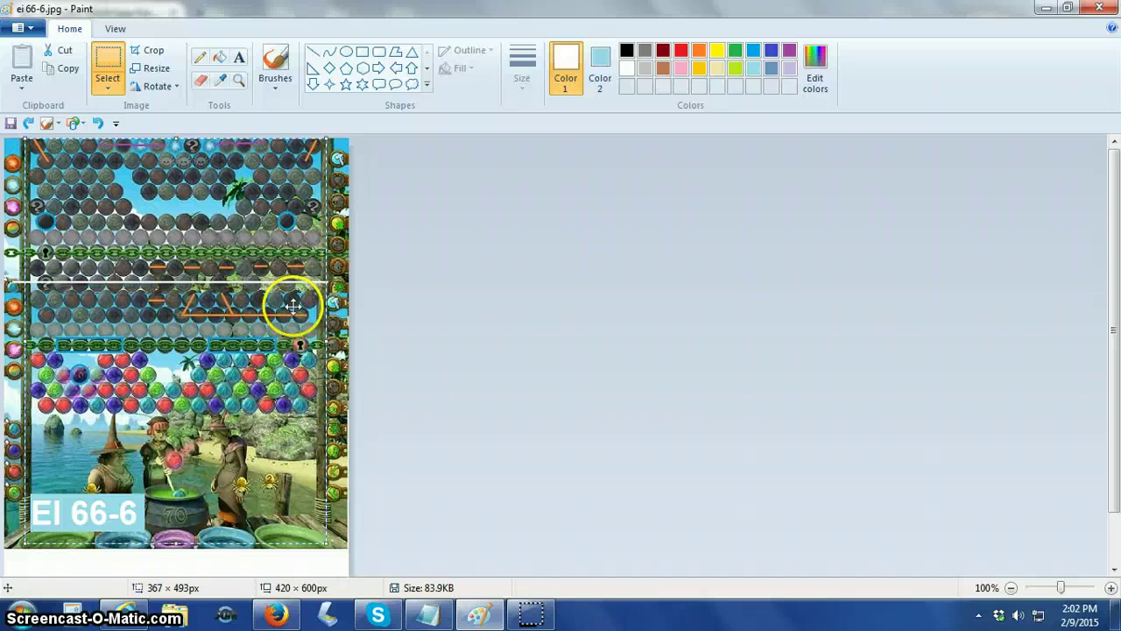
click(152, 50)
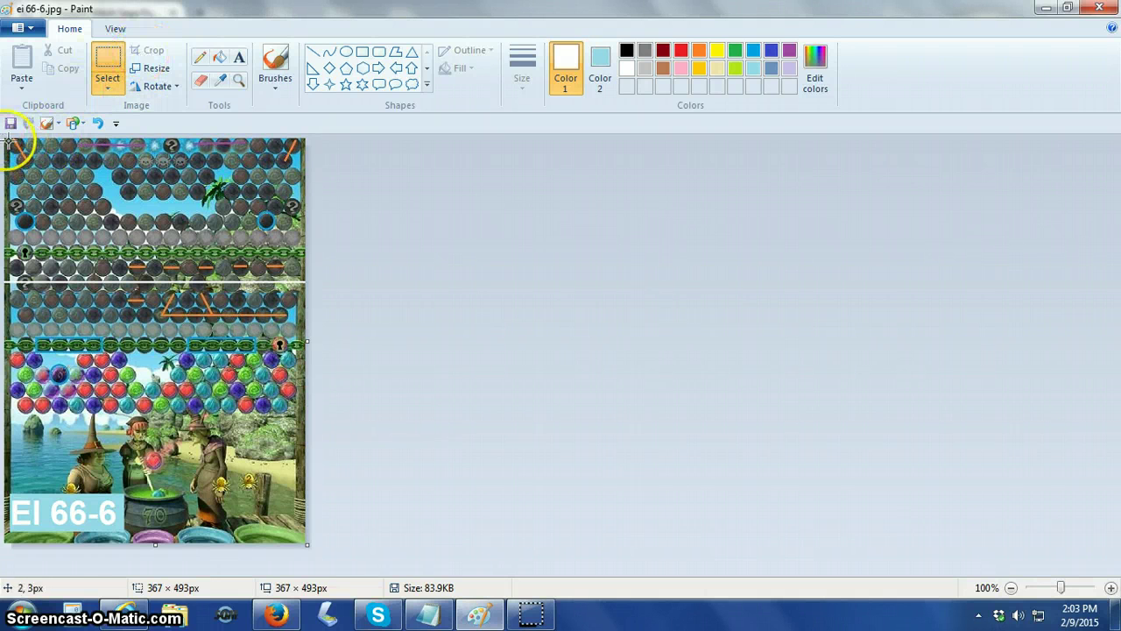
mouse_move(8, 148)
mouse_down()
mouse_move(7, 307)
mouse_move(33, 460)
mouse_move(112, 464)
mouse_move(151, 493)
mouse_move(302, 495)
mouse_up()
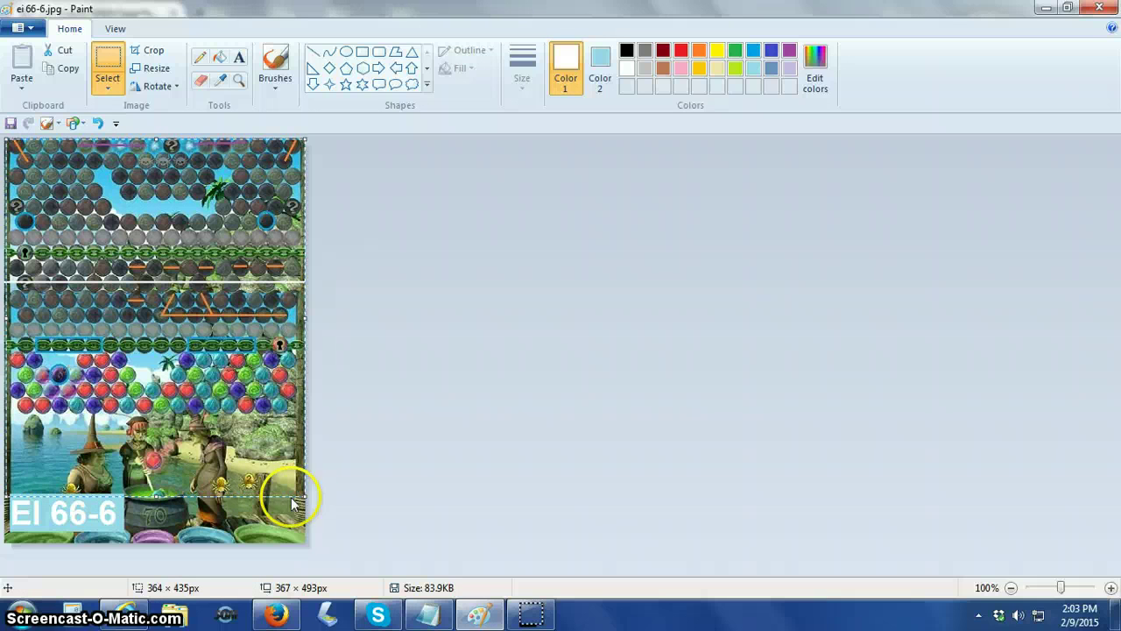
click(155, 53)
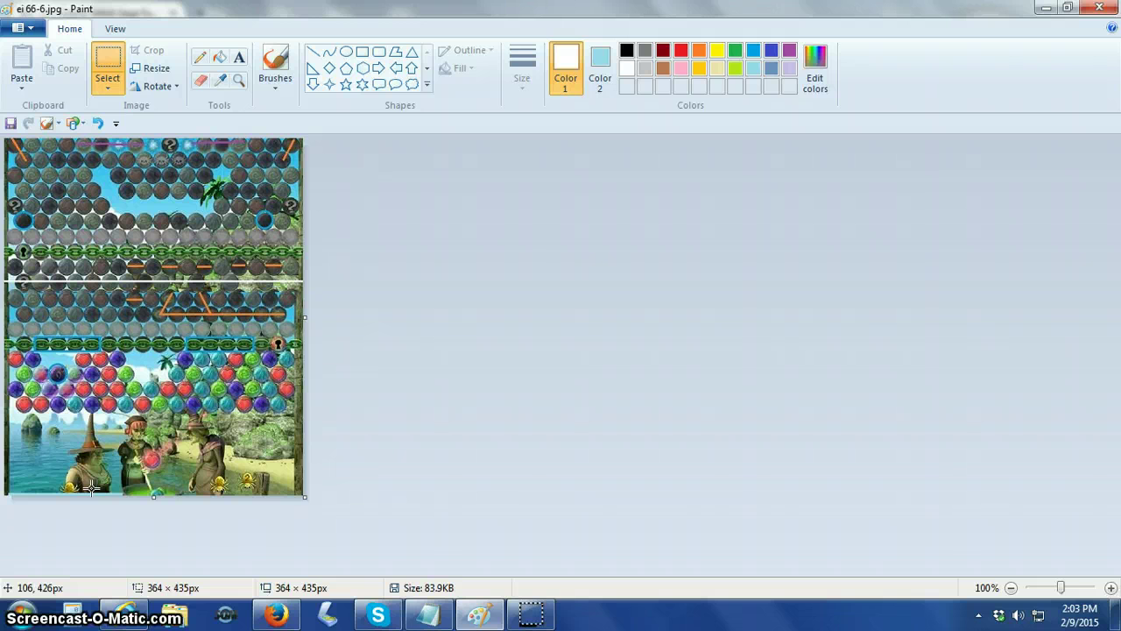
click(97, 125)
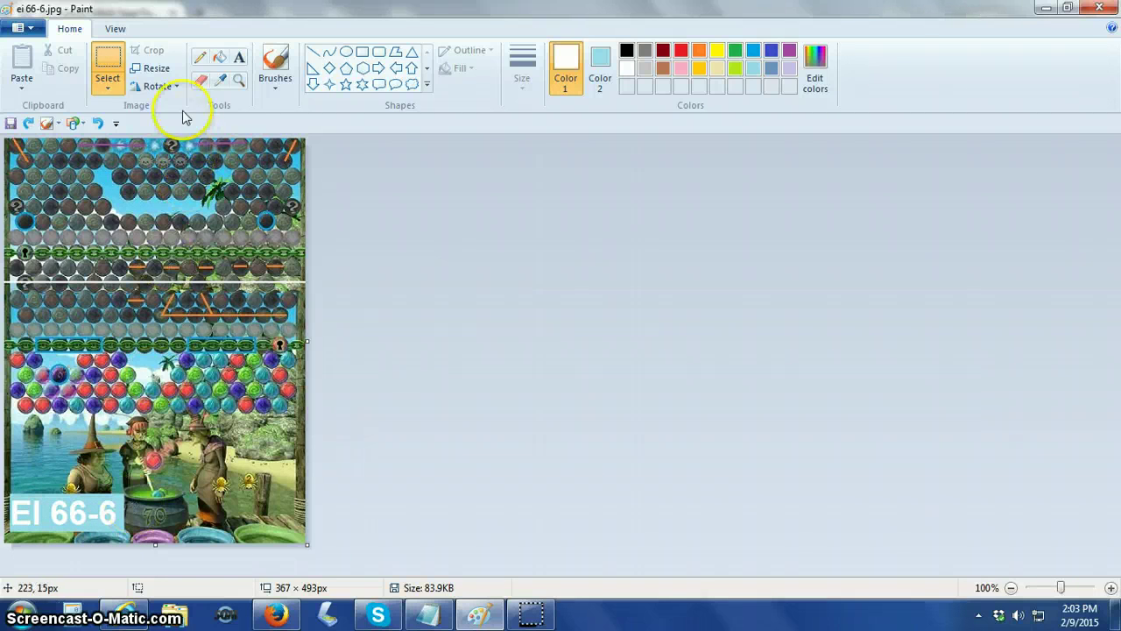
Resize by pixels to 500 px wide, giving 500 × 671 with aspect ratio maintained.
click(156, 68)
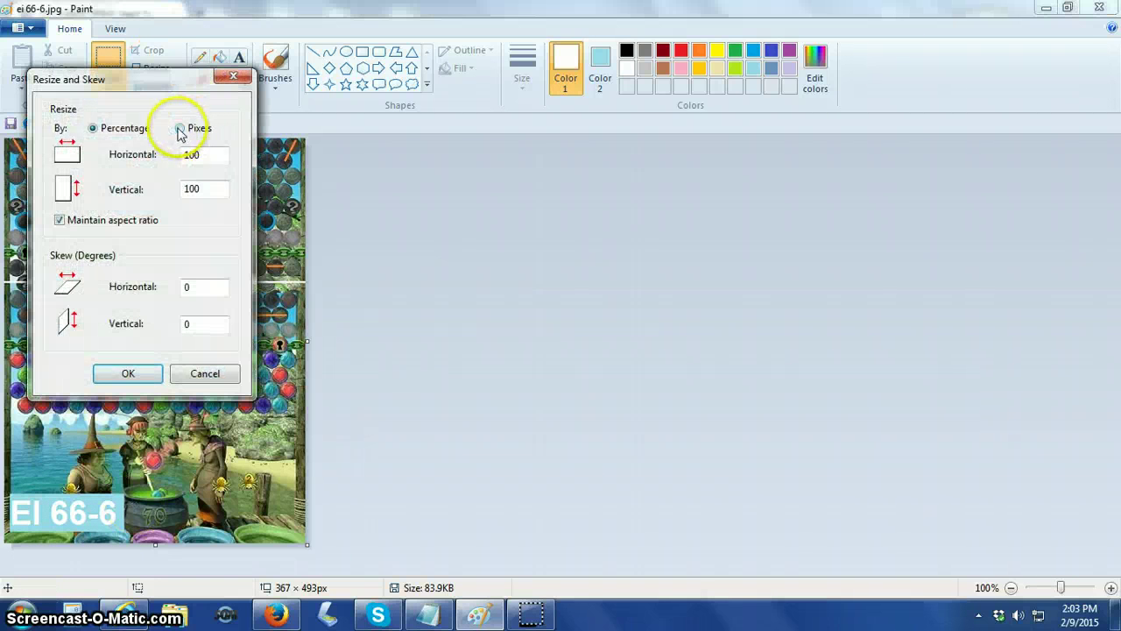
click(194, 128)
drag(204, 155, 155, 154)
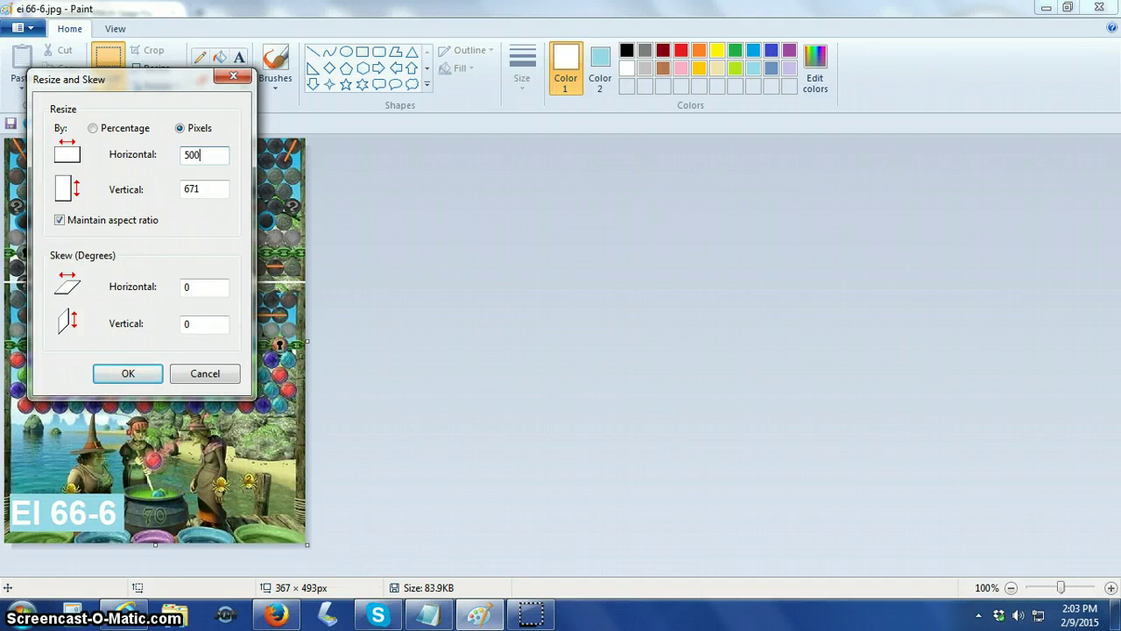
click(128, 373)
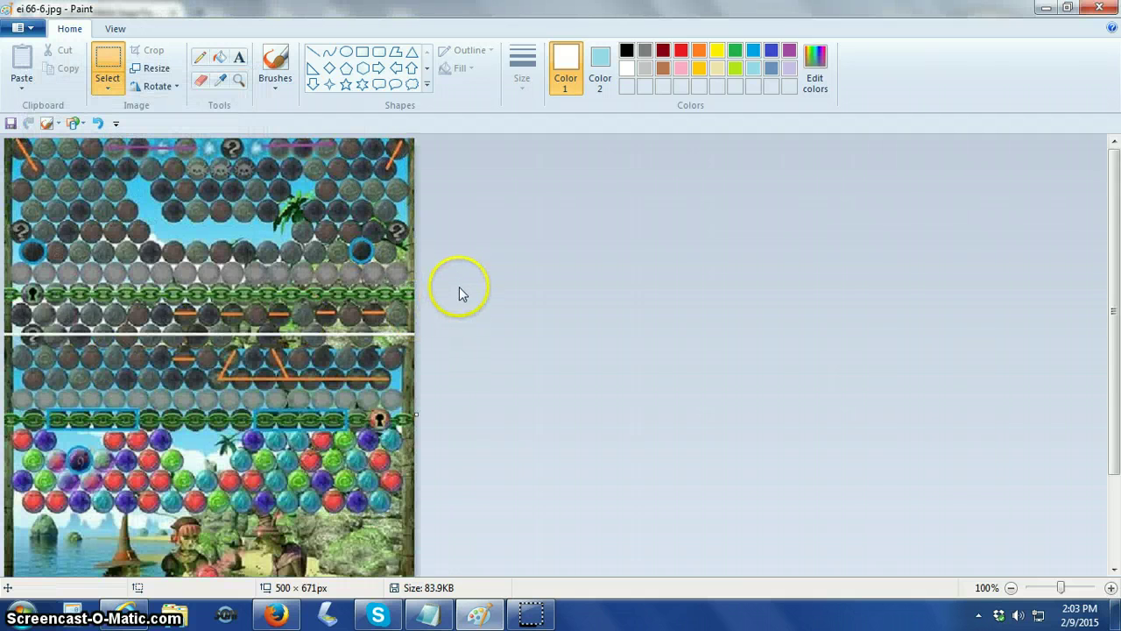
Review the 500 × 671 px EI 66-6 image top to bottom, then switch to the Snipping Tool.
scroll(455, 298, down, 3)
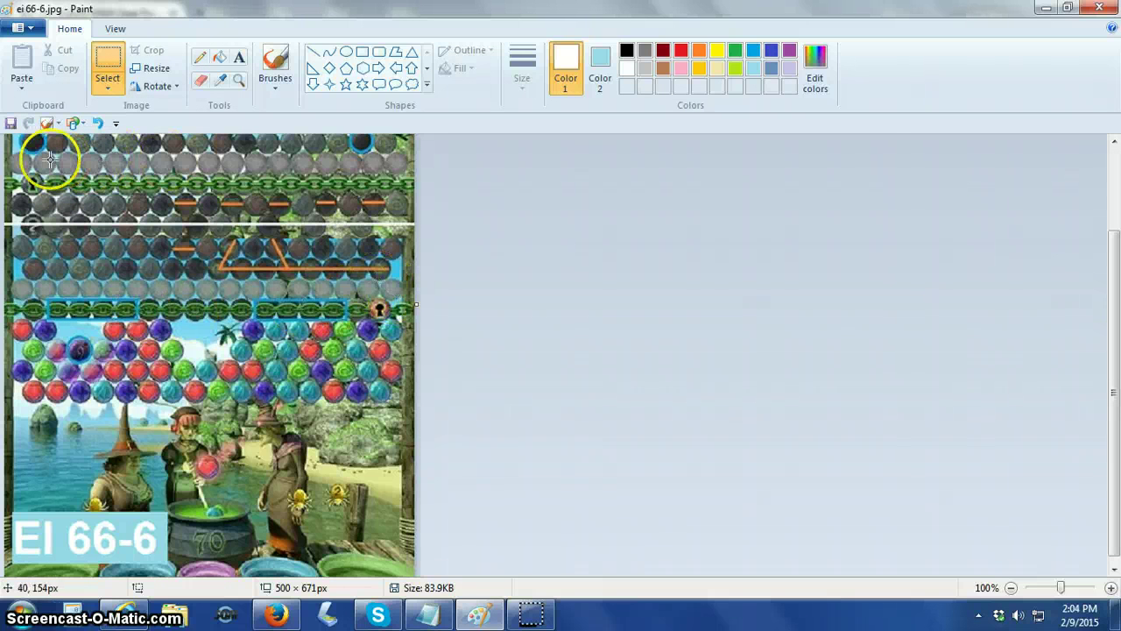
scroll(346, 272, up, 3)
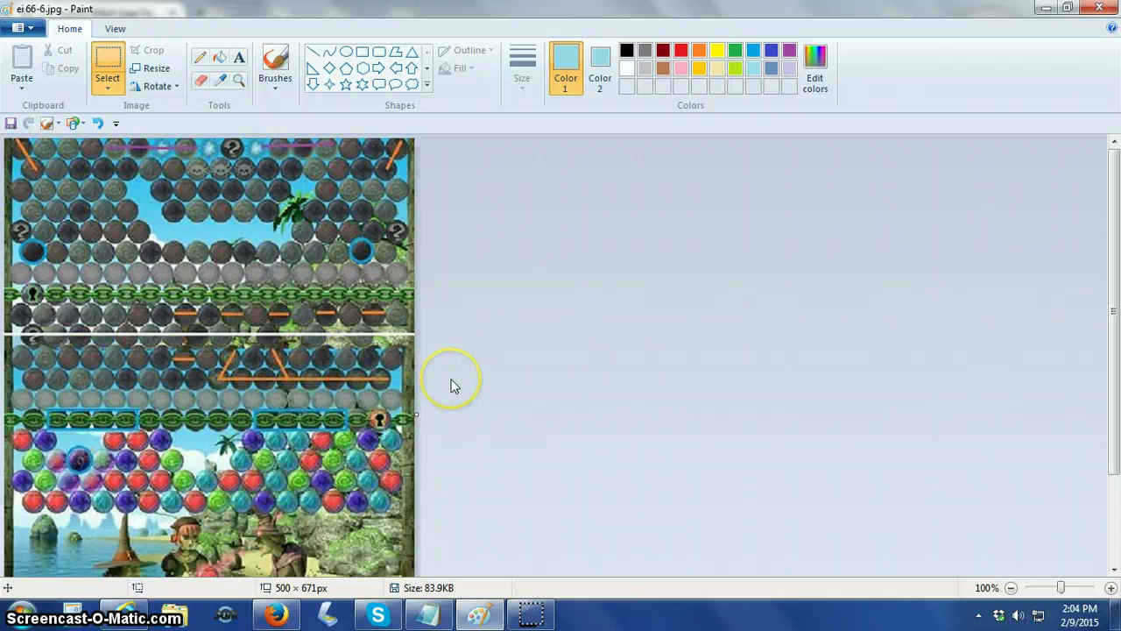
scroll(499, 341, down, 3)
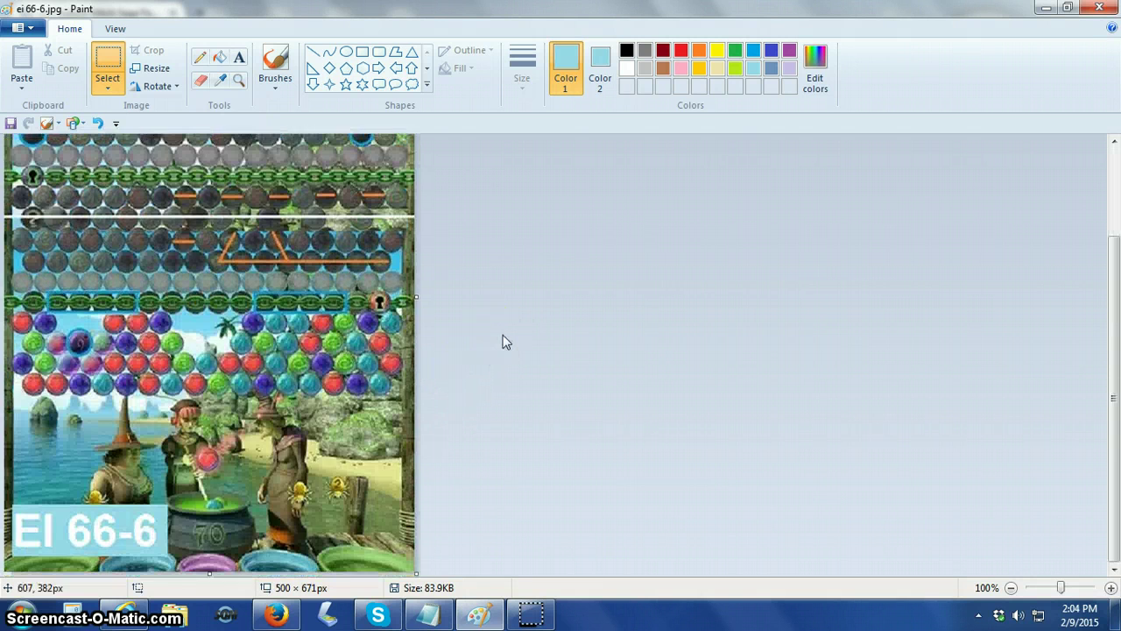
scroll(503, 337, up, 3)
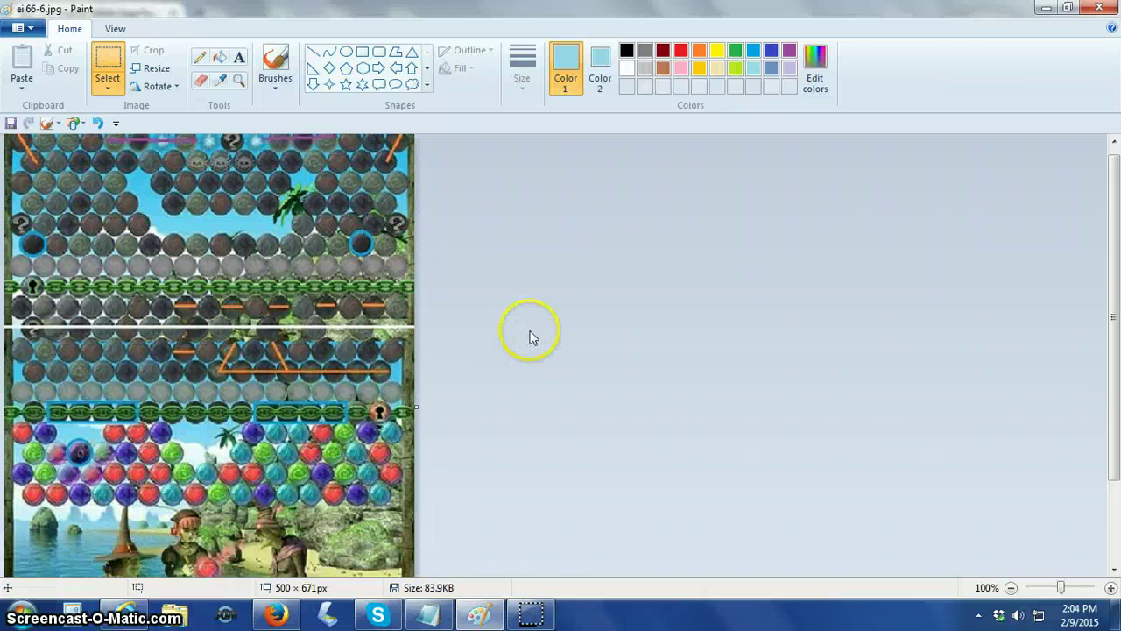
scroll(527, 346, down, 3)
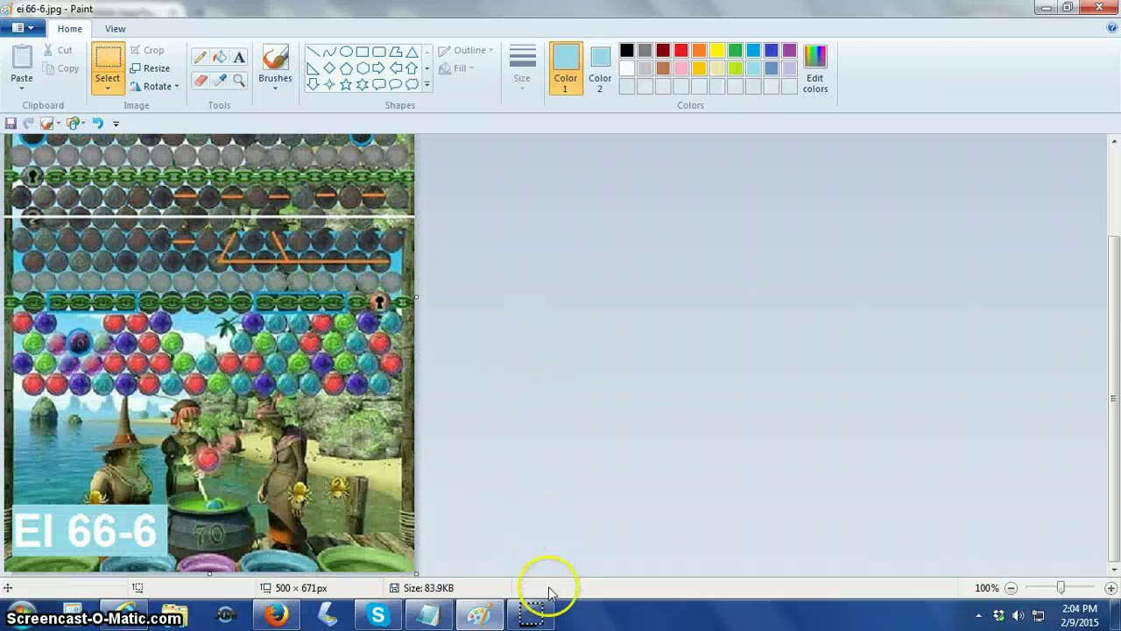
click(533, 615)
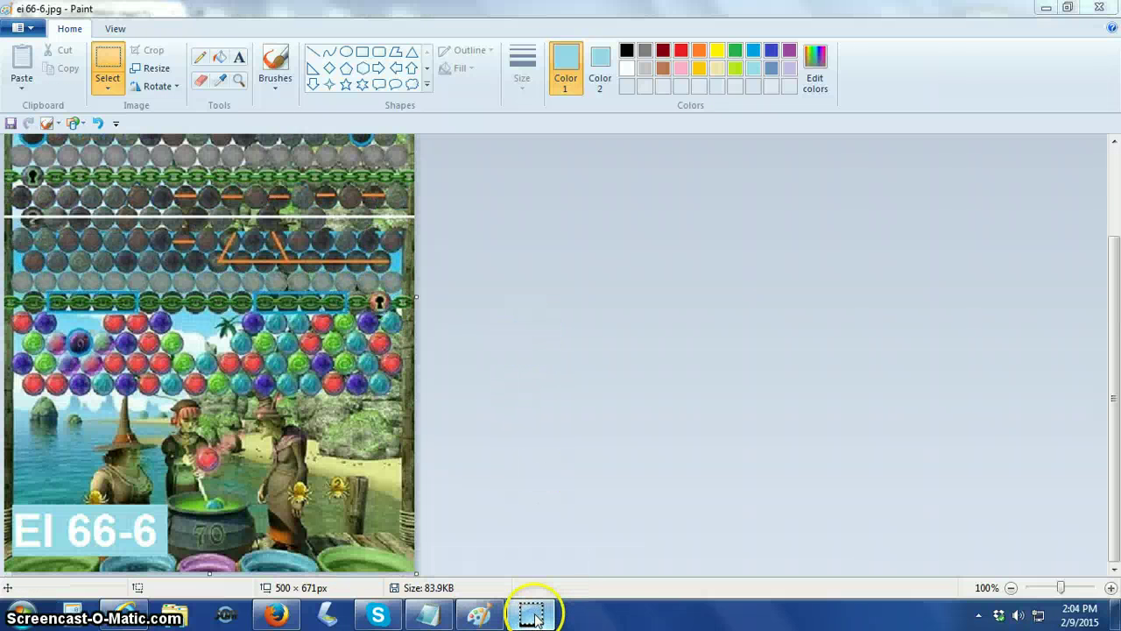